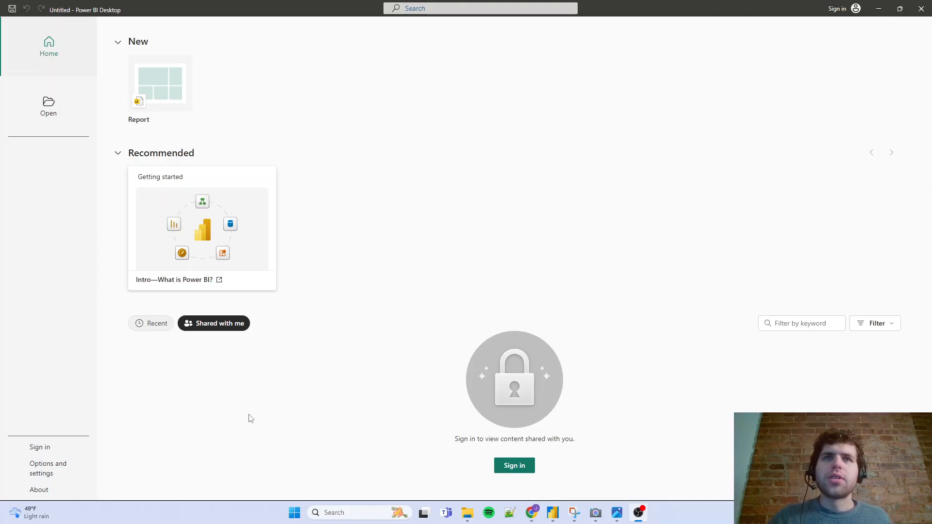
Step: Create a new blank report
left_click(176, 100)
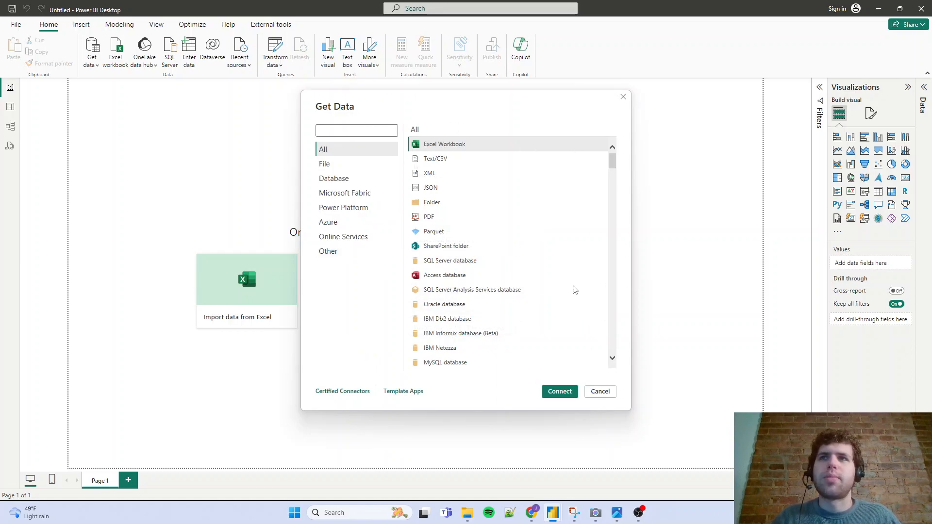
left_click(431, 157)
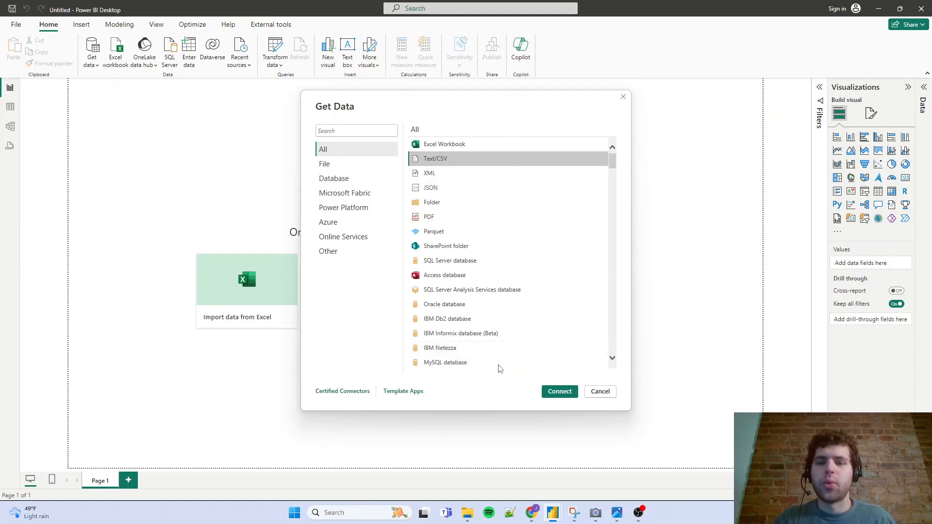
left_click(597, 392)
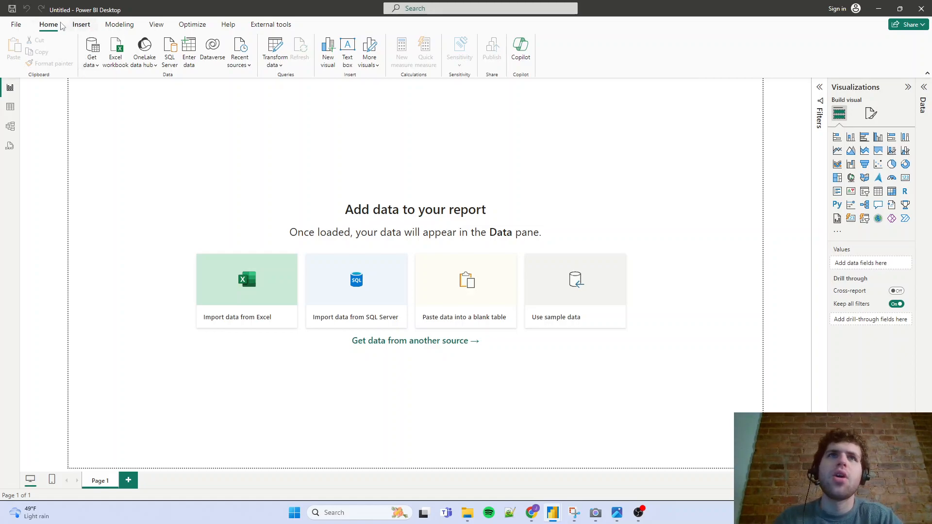
left_click(80, 24)
left_click(119, 24)
left_click(156, 24)
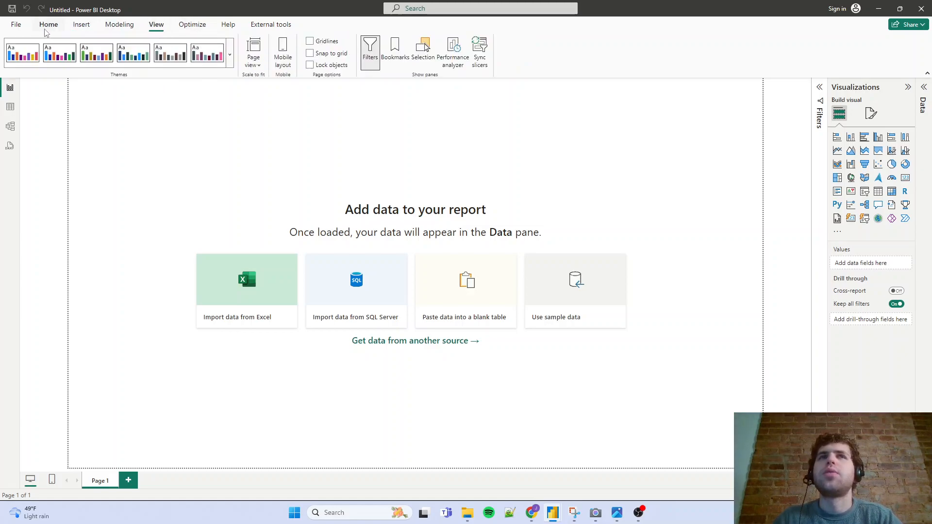
left_click(48, 27)
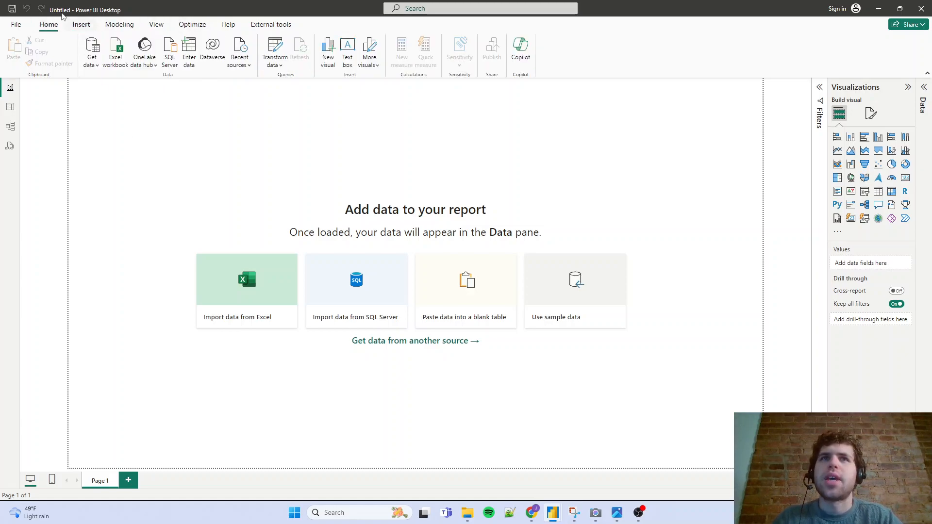
Step: Connect to the Text/CSV file netflix_titles.csv in the DataBlenda folder
left_click(95, 48)
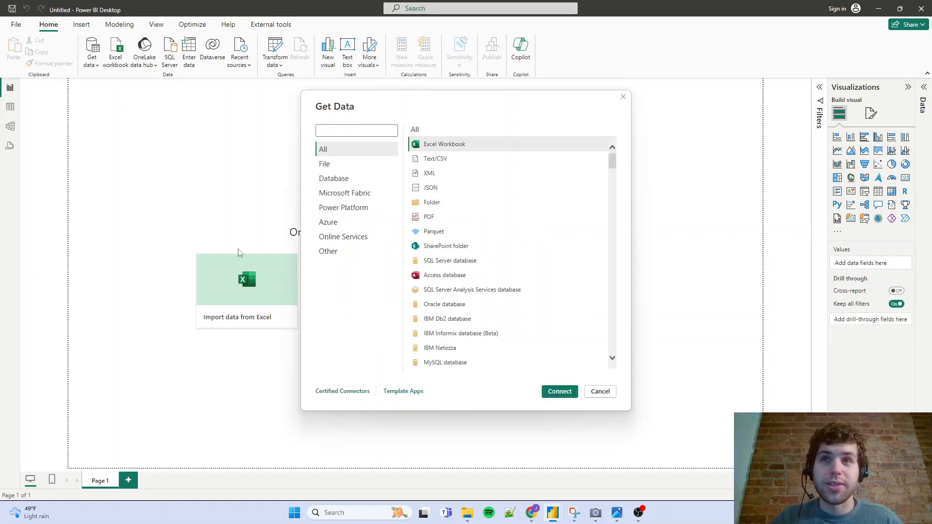
left_click(456, 159)
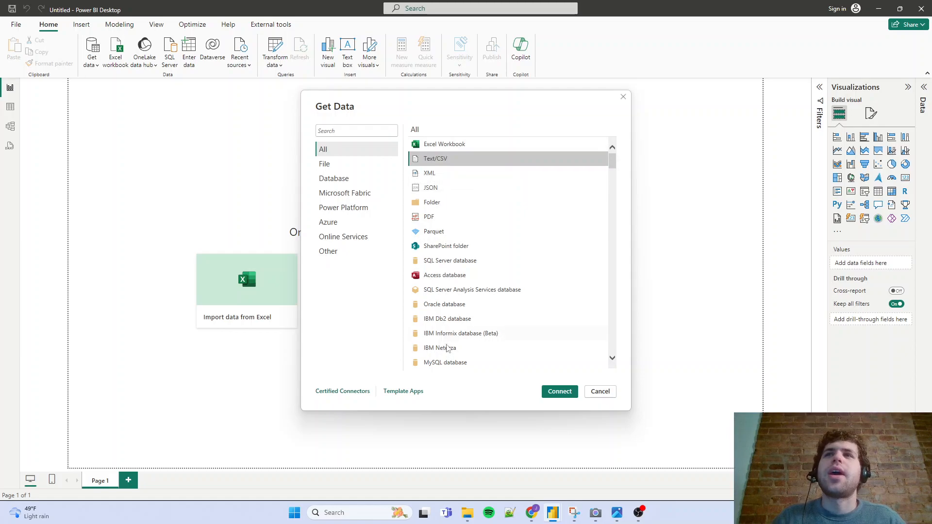
left_click(572, 393)
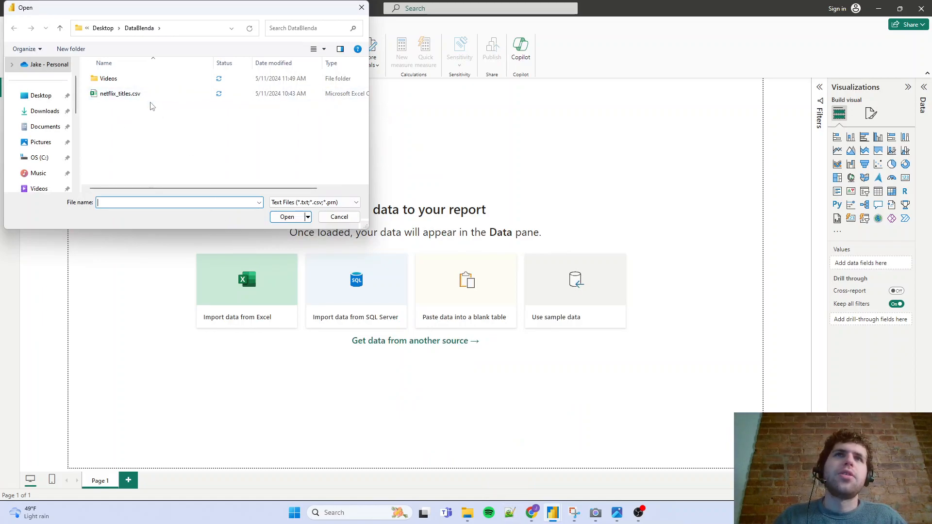
left_click_drag(188, 9, 416, 78)
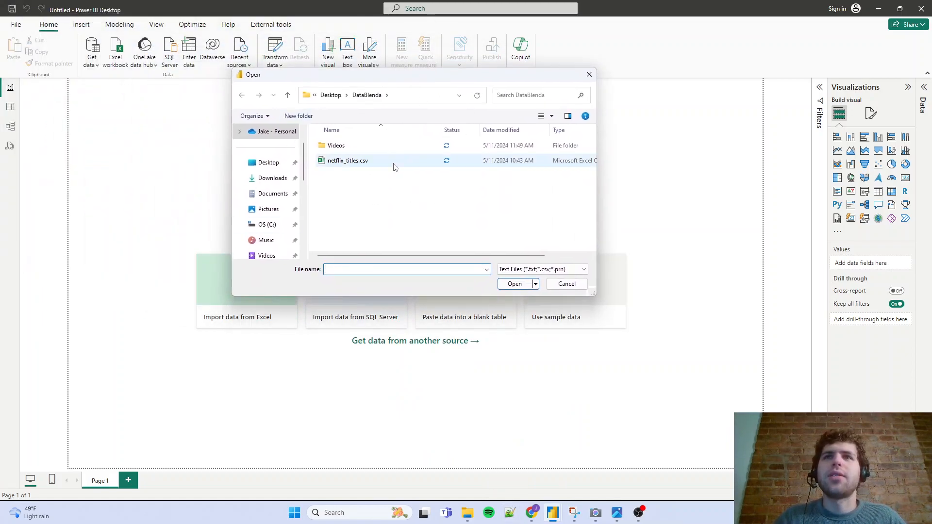
left_click(347, 164)
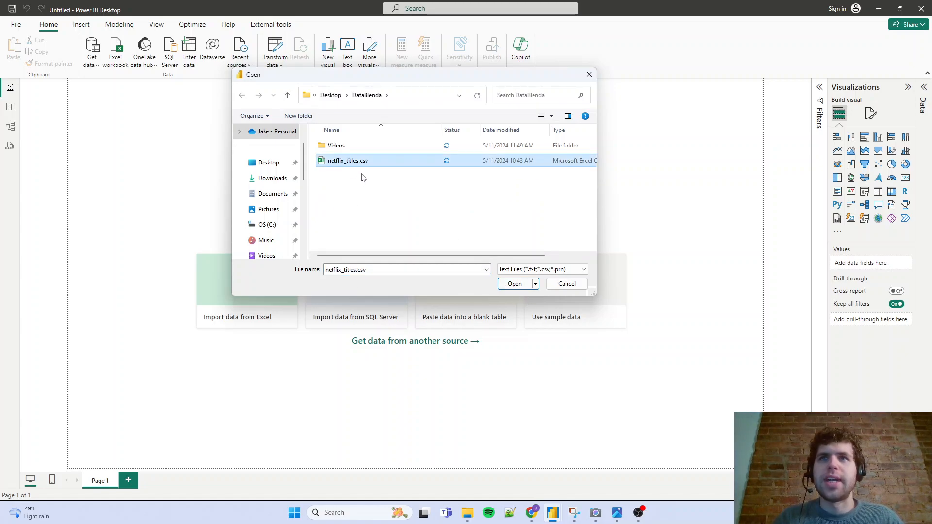
left_click(521, 284)
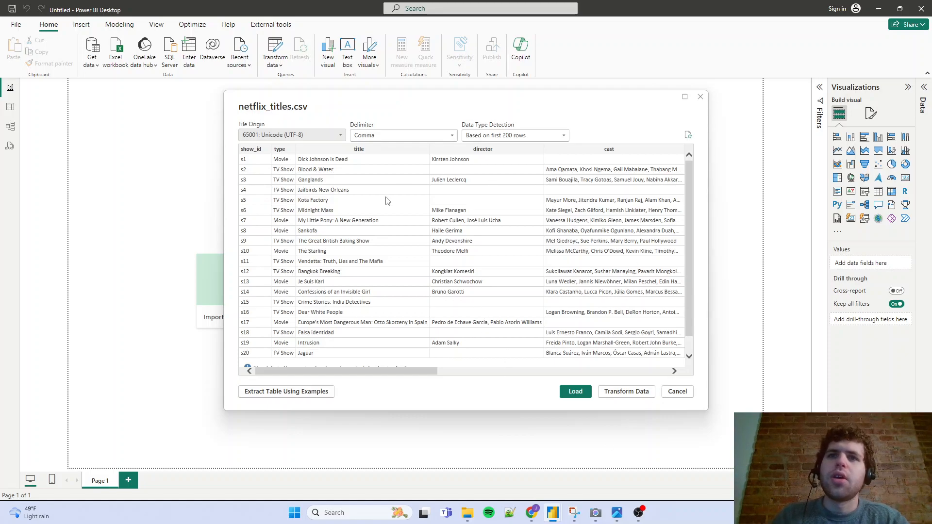
Step: Examine the file origin options and all columns in the netflix_titles.csv preview, from show_id through description
left_click_drag(374, 371, 307, 370)
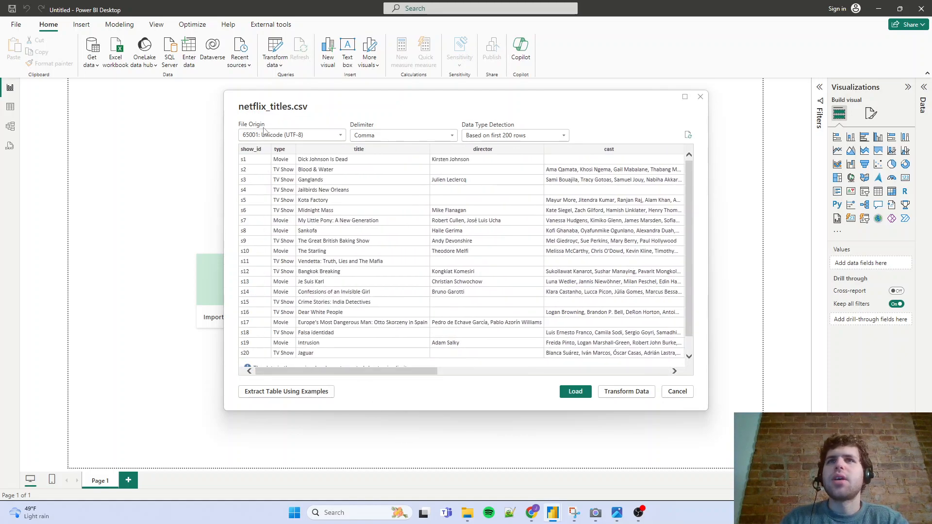
left_click(291, 137)
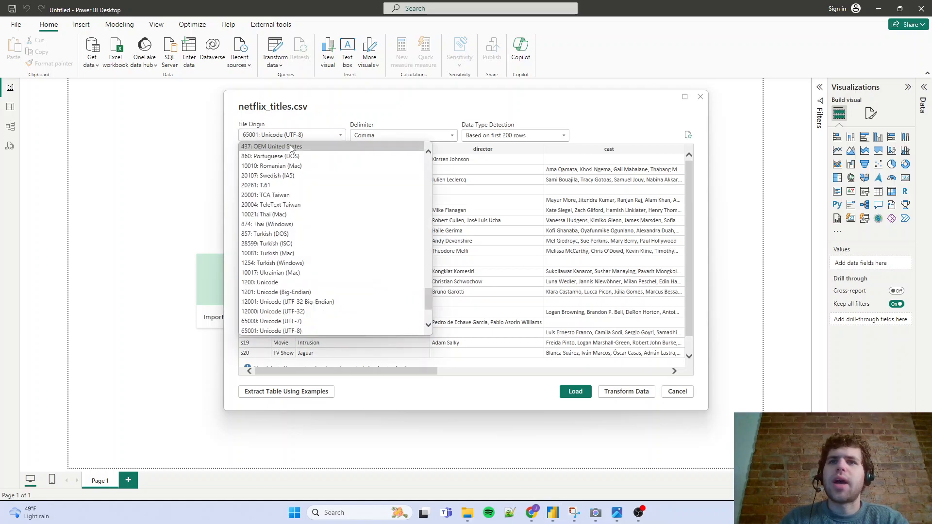
scroll(346, 266, "down", 2)
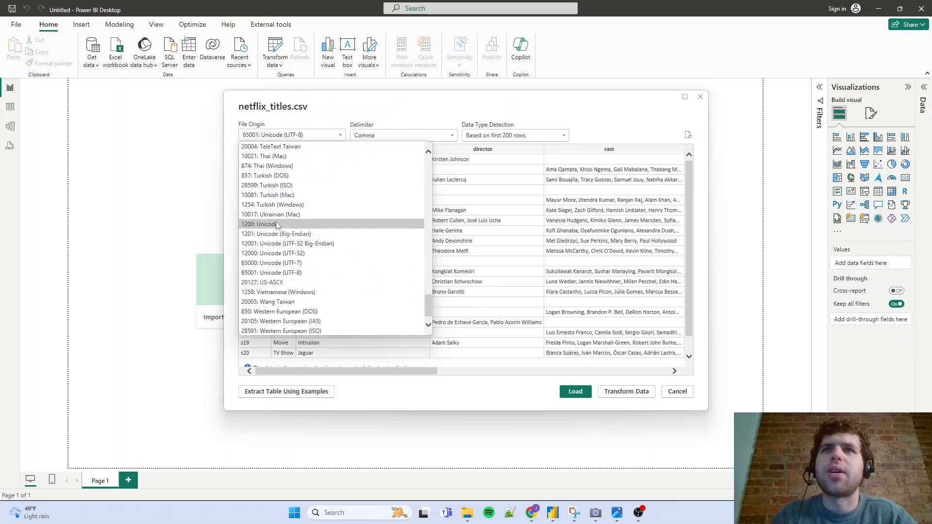
scroll(293, 225, "up", 1)
scroll(291, 203, "up", 5)
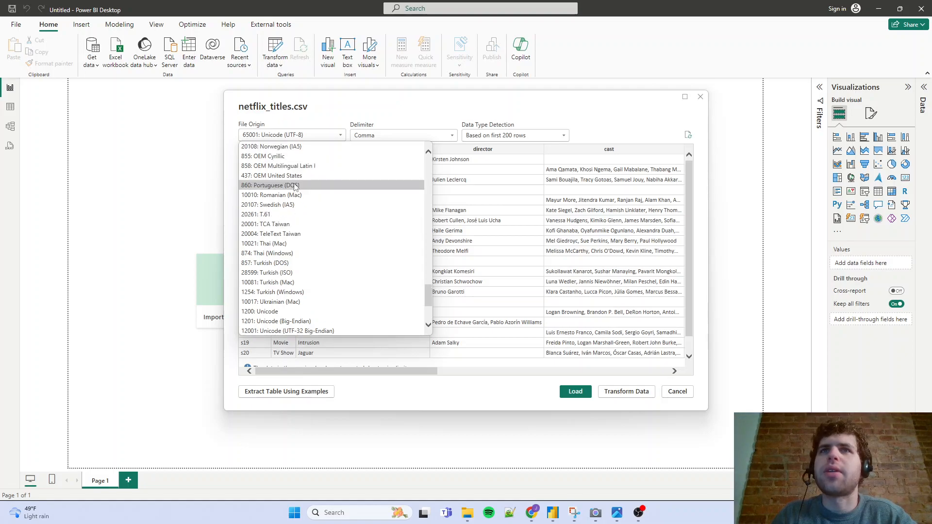
left_click(316, 134)
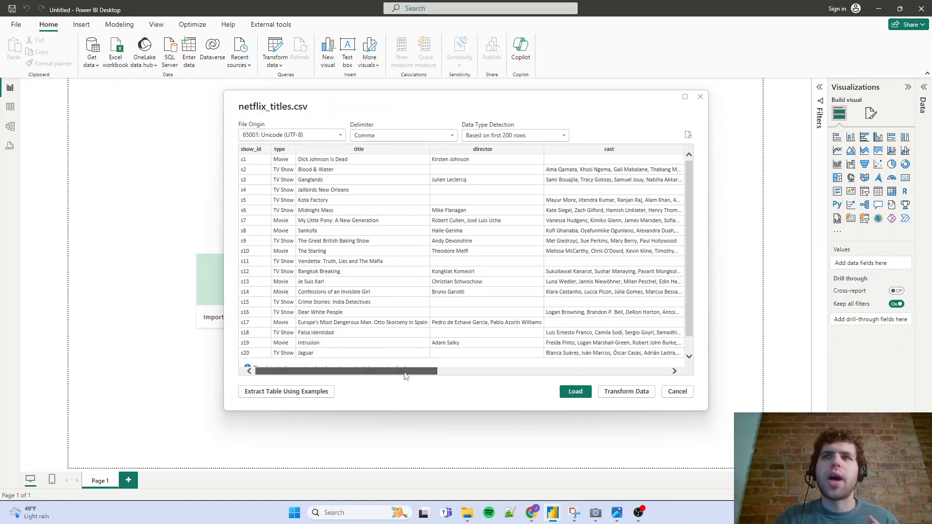
left_click_drag(405, 375, 345, 360)
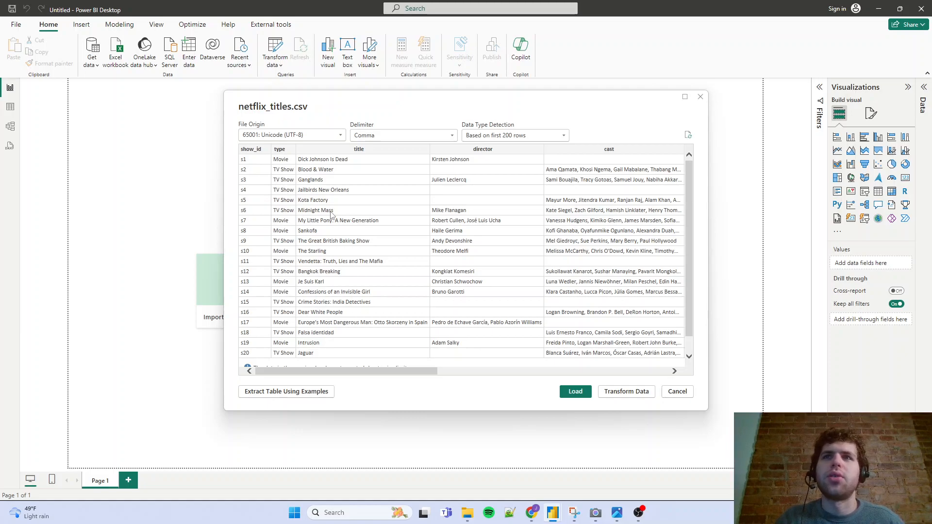
left_click_drag(373, 385, 544, 374)
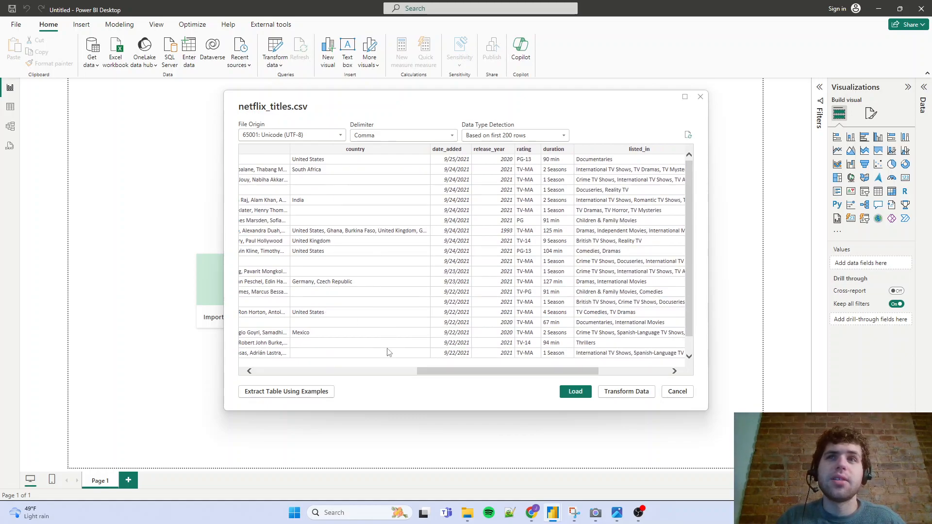
left_click_drag(440, 376, 505, 381)
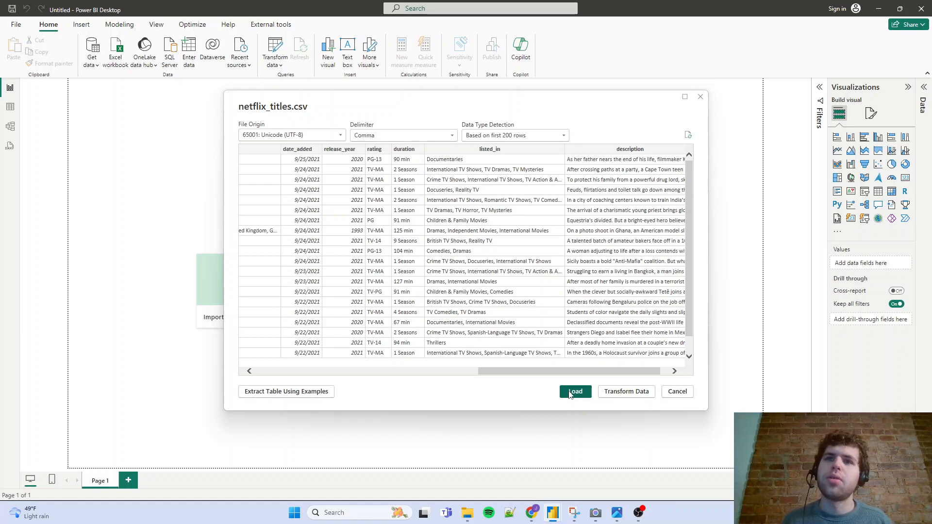
Step: Open the previewed netflix_titles.csv data for transformation in the Power Query Editor
left_click(626, 392)
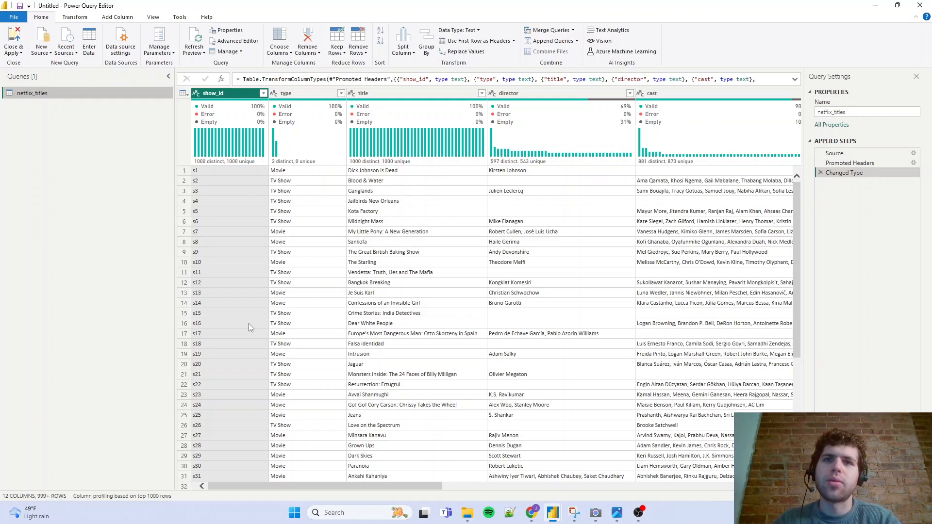
Step: Switch column profiling to the entire data set and back to the top 1000 rows
left_click(162, 496)
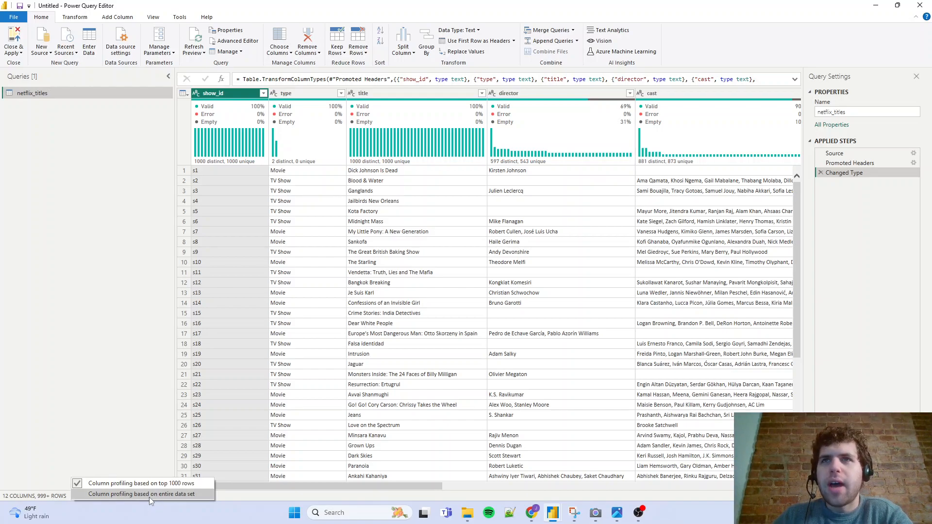
left_click(149, 494)
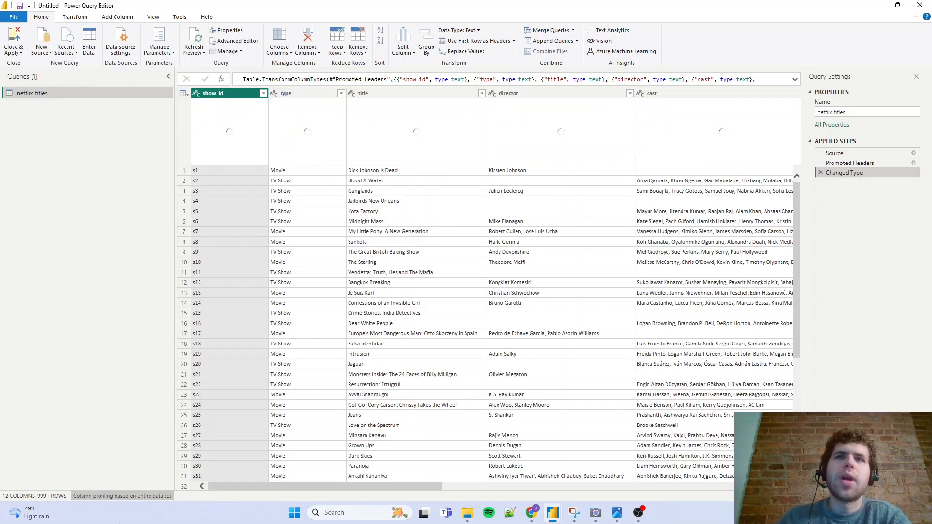
left_click(112, 497)
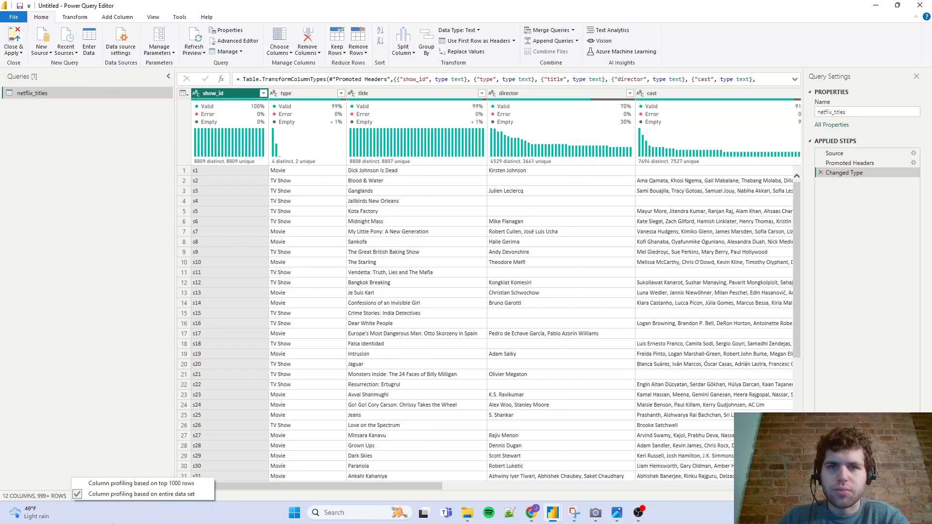
left_click(175, 494)
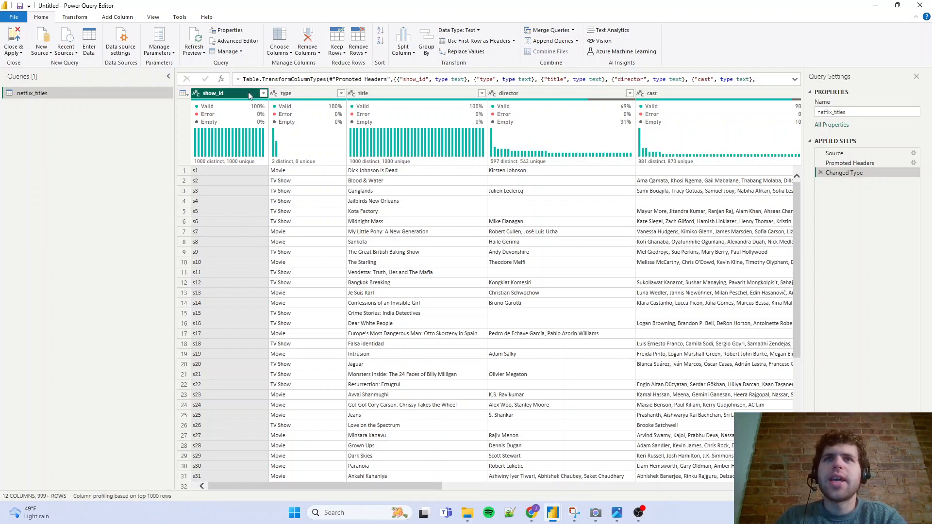
Step: Select the type column and base the column profiling on the entire data set
left_click(316, 98)
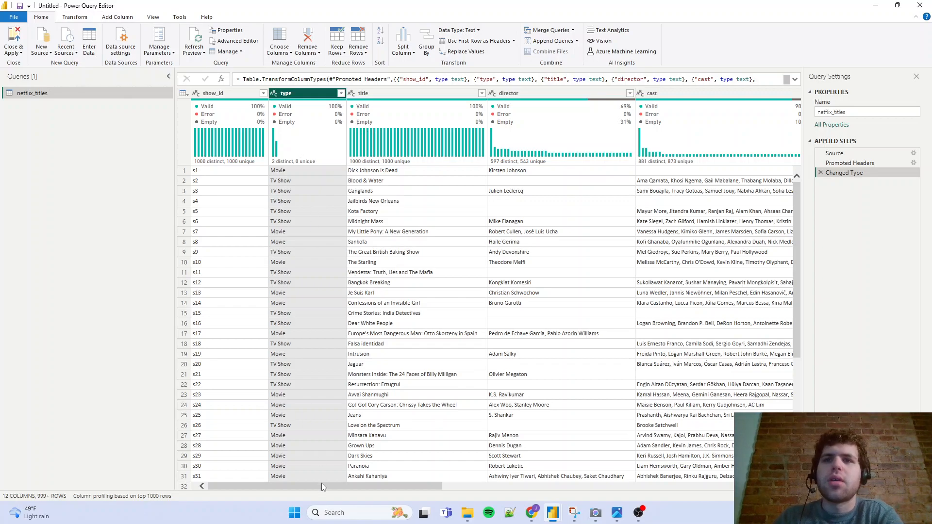
left_click(165, 496)
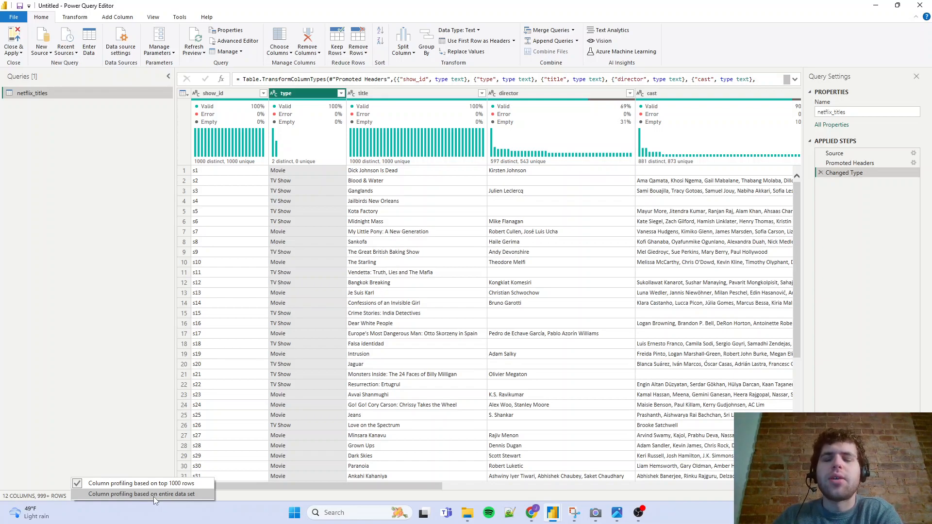
left_click(153, 494)
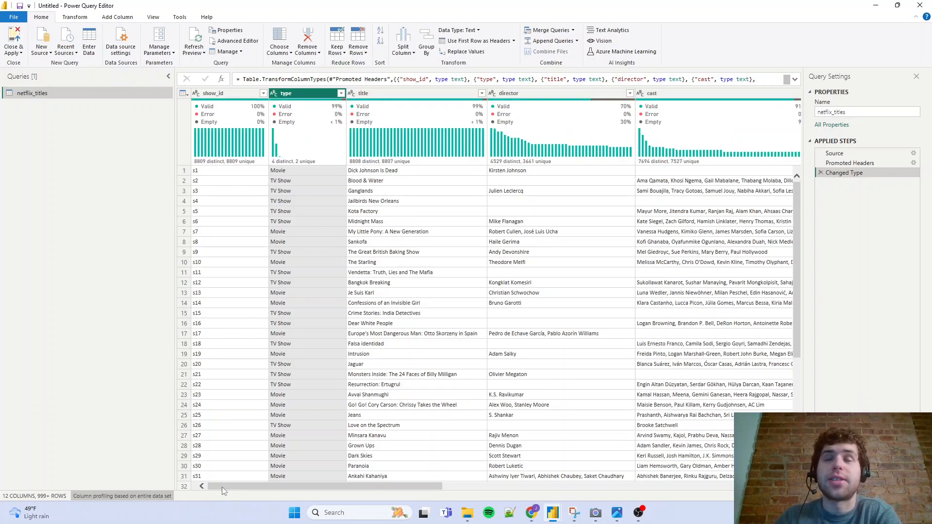
left_click(88, 19)
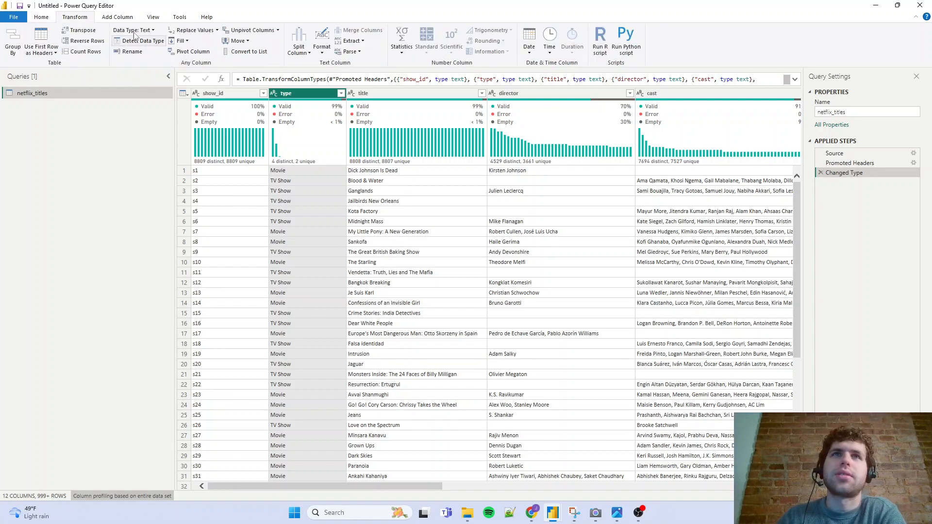
left_click(114, 20)
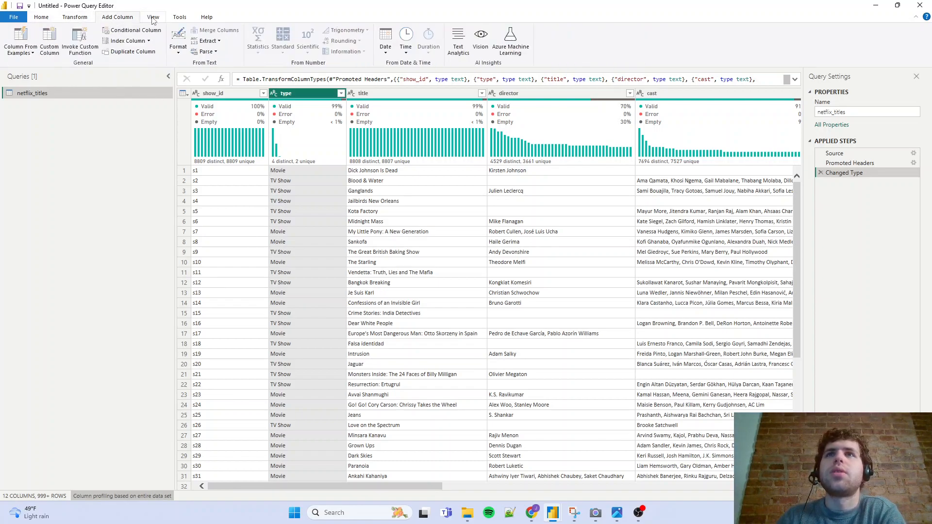
left_click(41, 18)
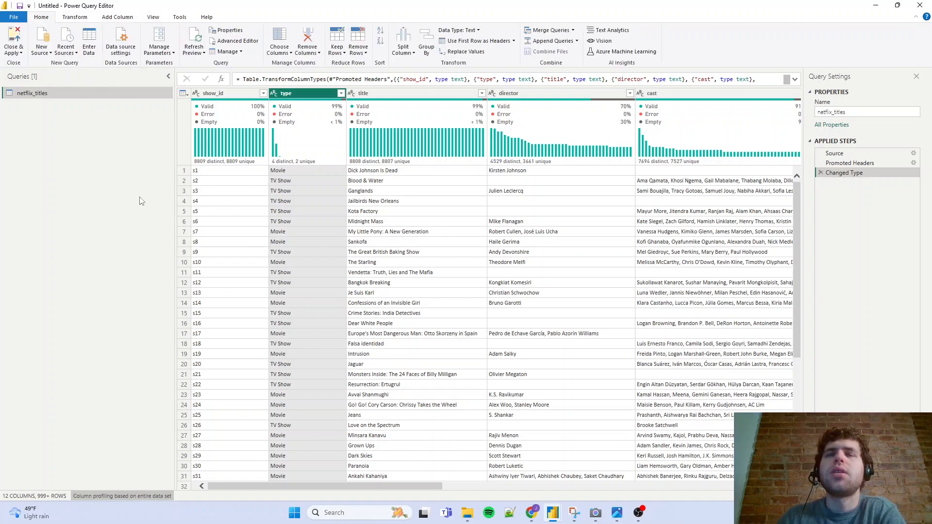
left_click(89, 19)
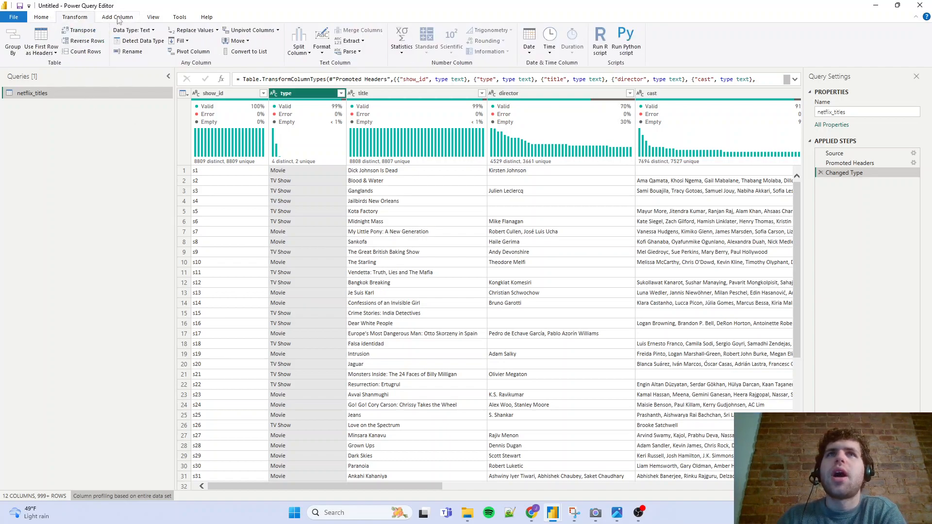
left_click(118, 18)
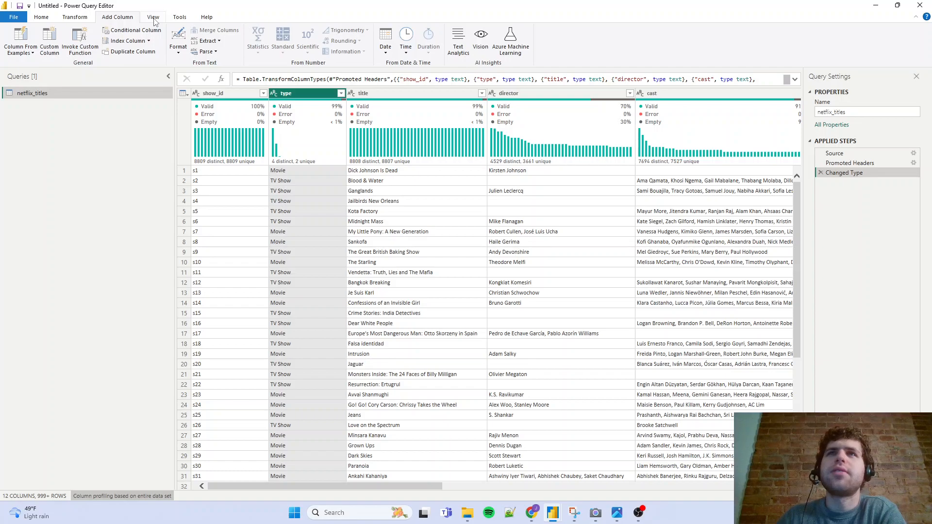
Step: Enable the column profile in the data preview and show the statistics and value distribution of the show_id column
left_click(154, 18)
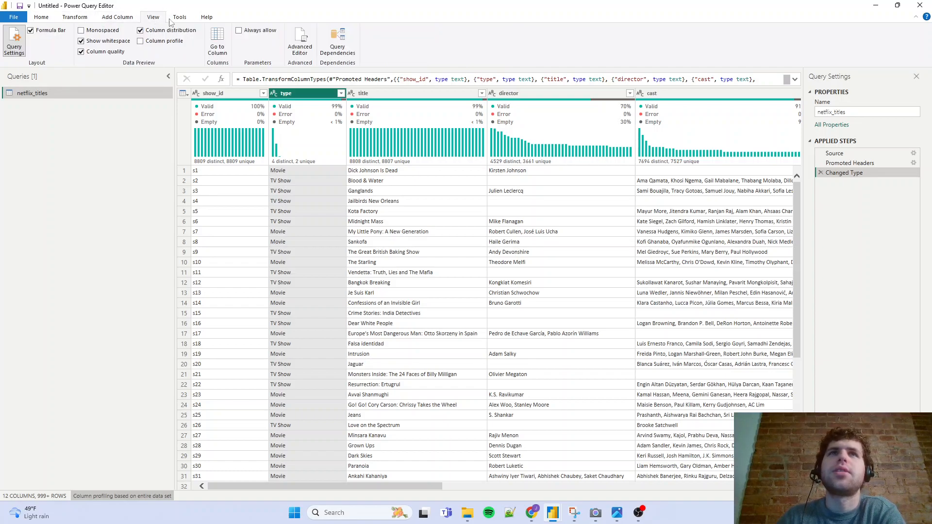
left_click(149, 43)
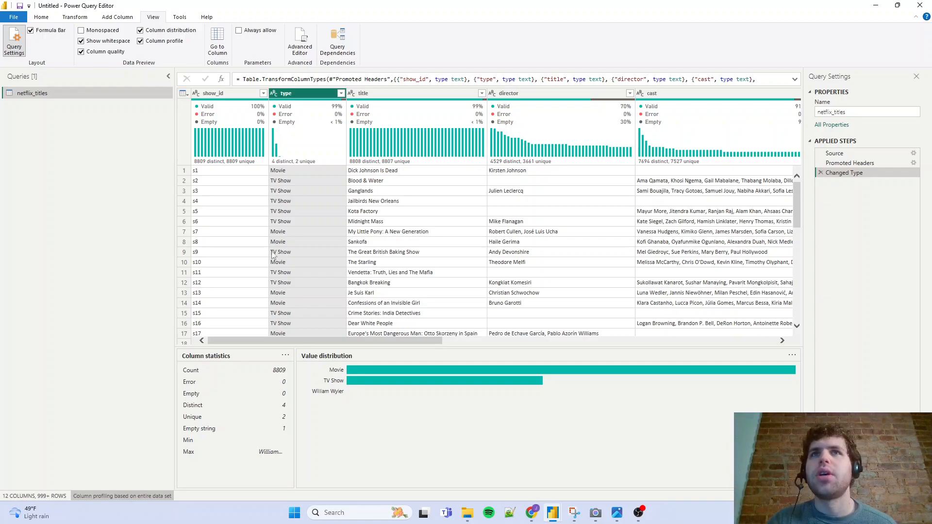
left_click(242, 97)
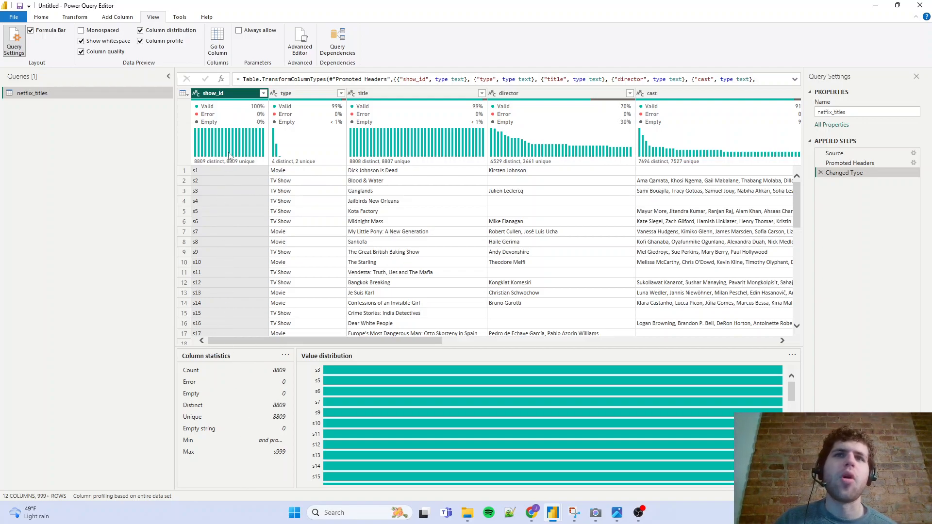
Step: Browse the netflix_titles rows, view the full records of several of the first six rows, and show the show_id column profile again
scroll(240, 307, "down", 15)
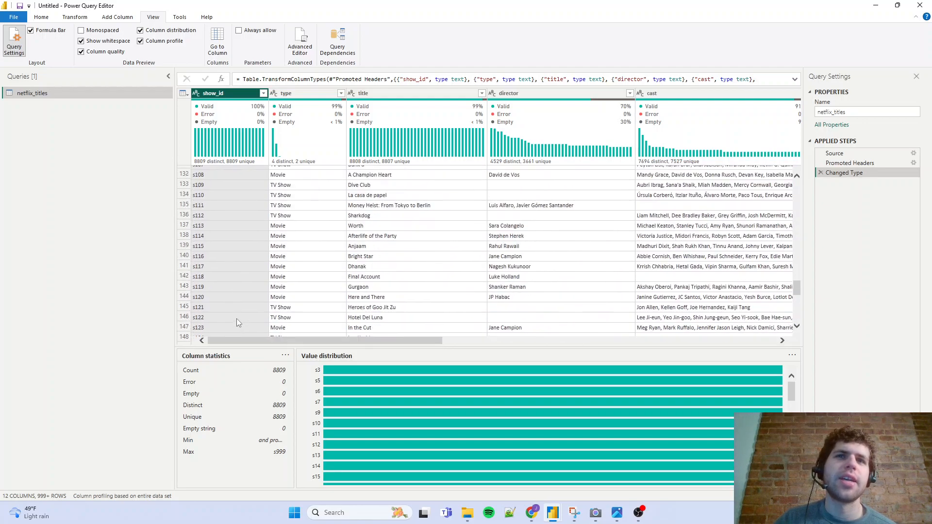
scroll(233, 324, "up", 15)
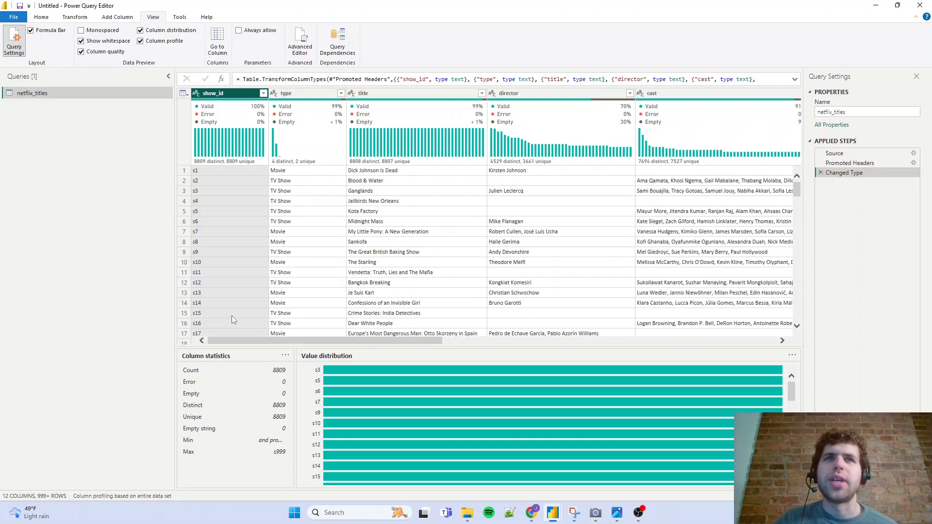
left_click(184, 171)
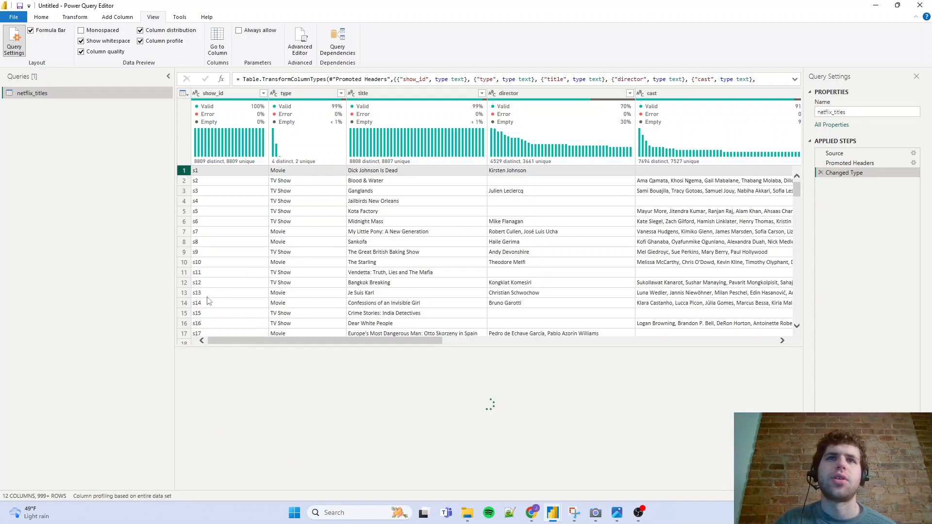
left_click(184, 191)
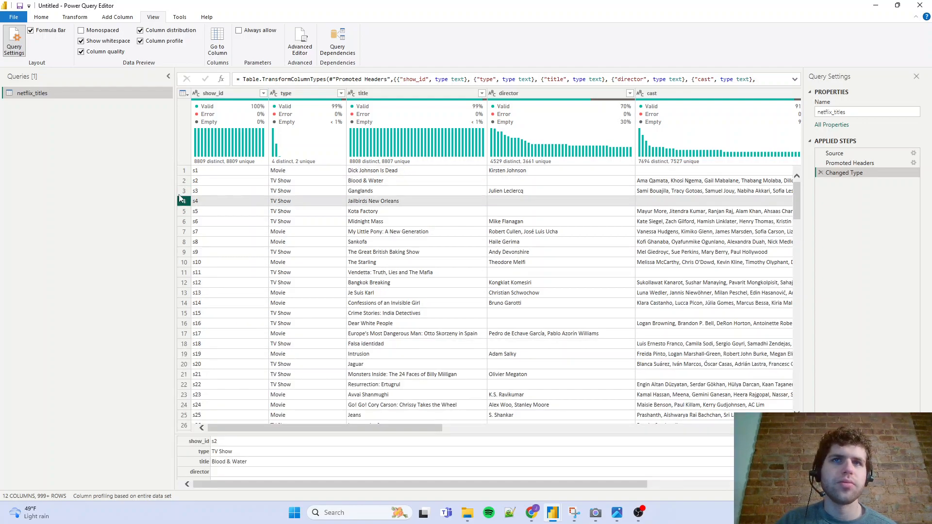
left_click(184, 201)
left_click(183, 212)
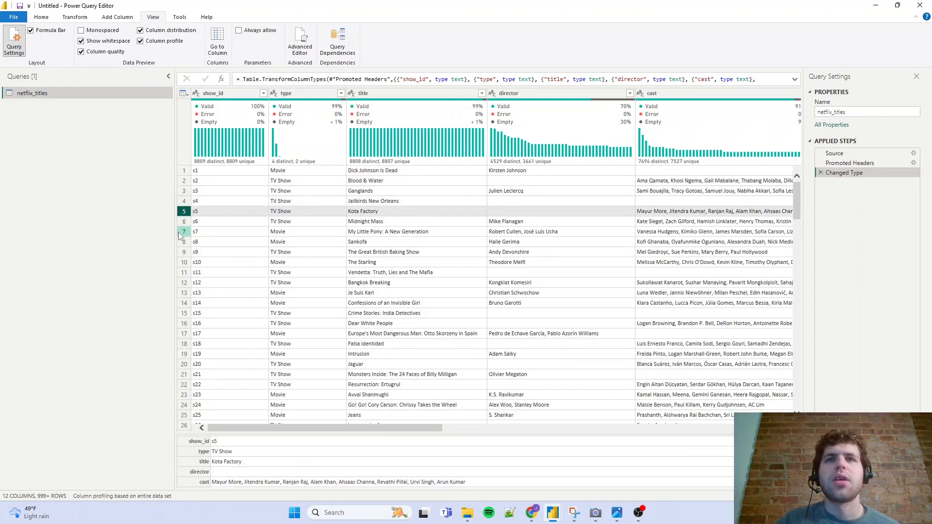
left_click(183, 221)
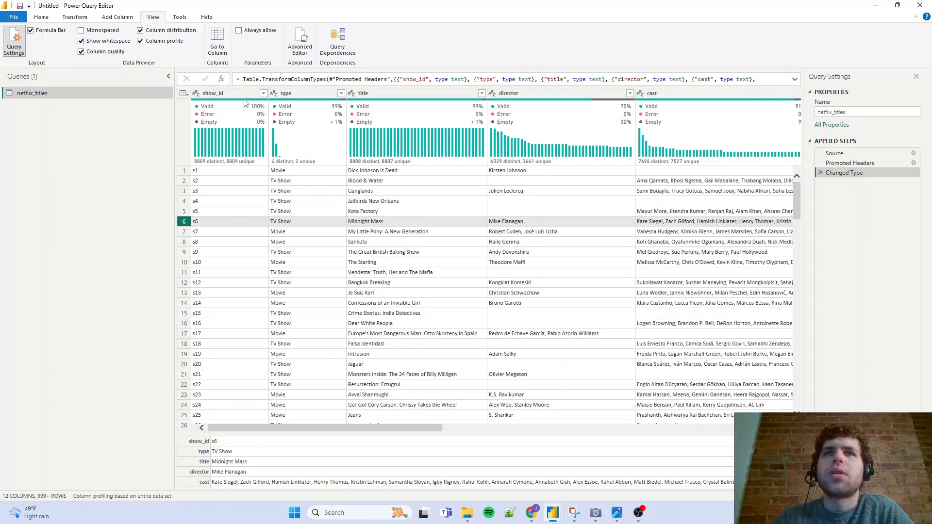
left_click(228, 93)
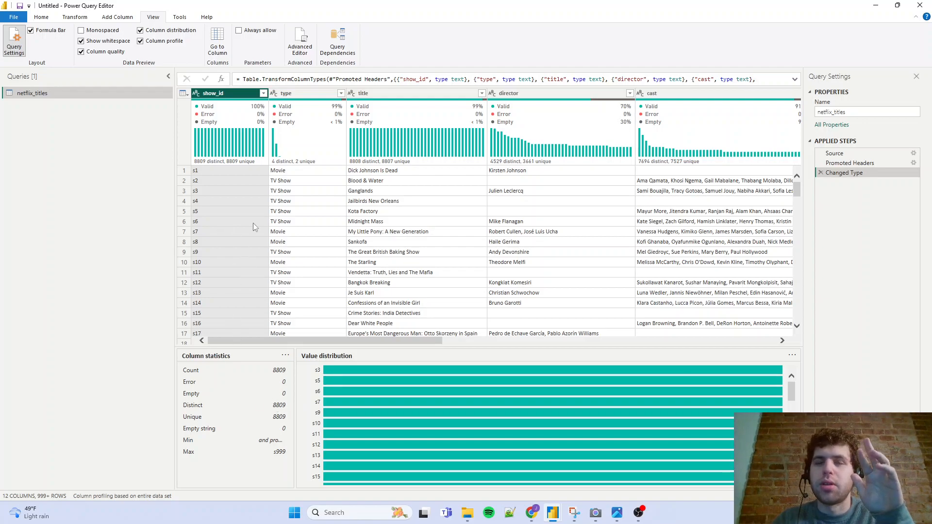
Step: Examine the column statistics and value distributions of the type, title and director columns in turn
left_click(308, 92)
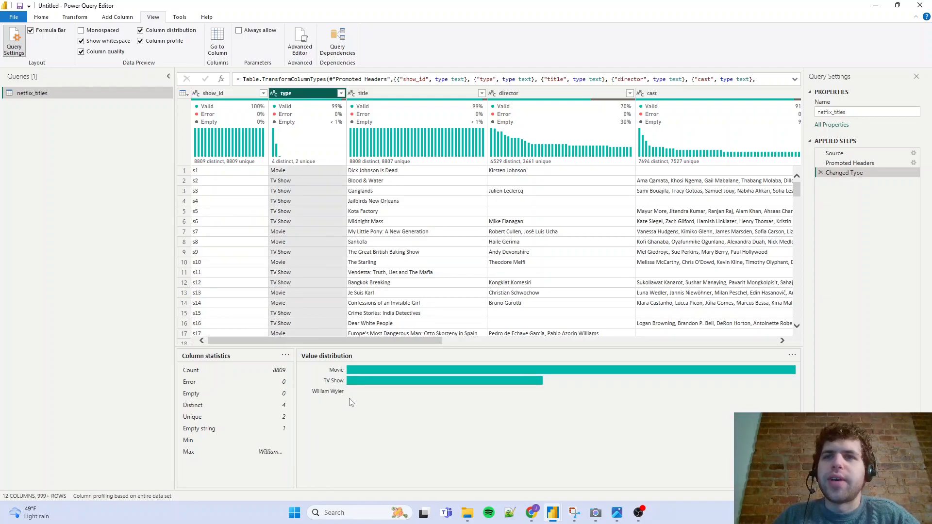
left_click(431, 95)
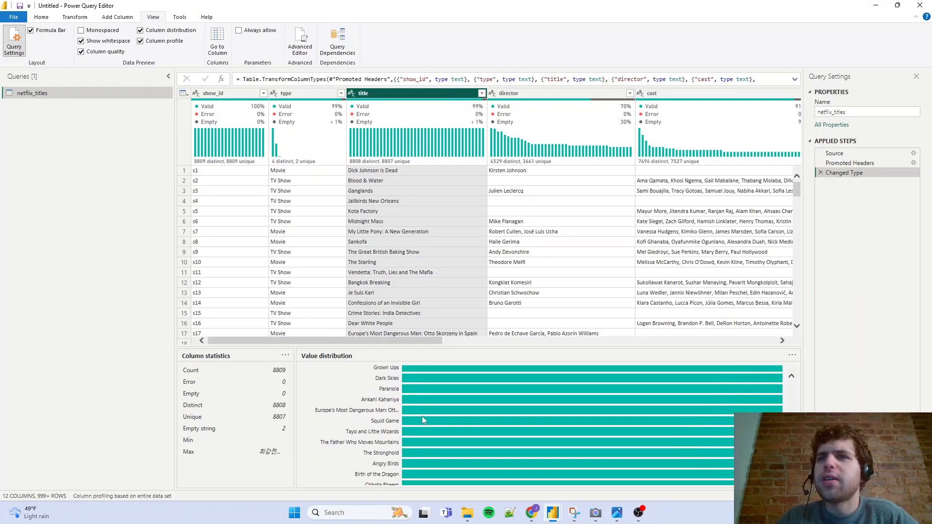
mouse_move(446, 370)
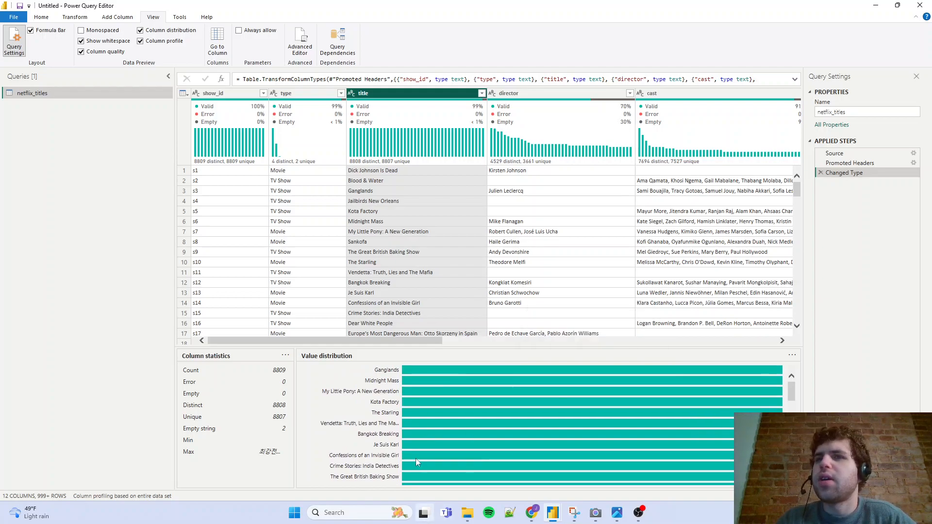
left_click(551, 104)
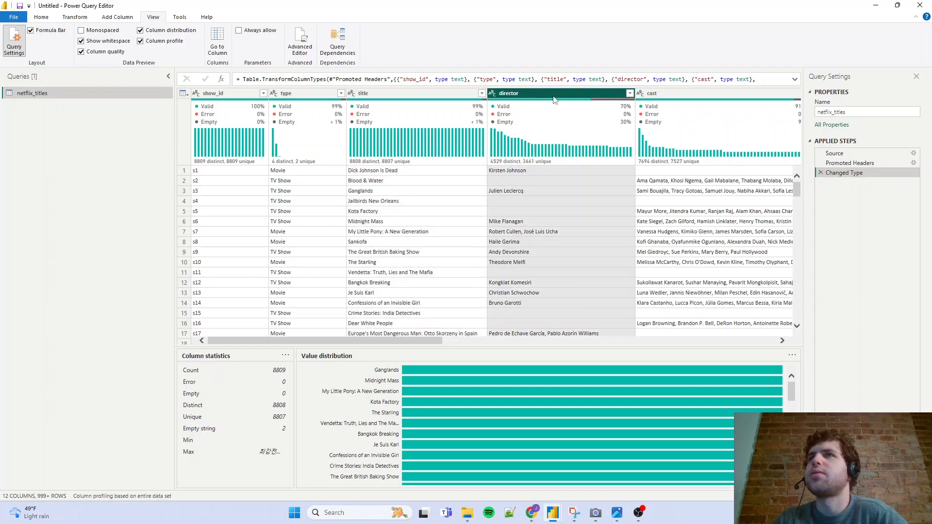
left_click_drag(421, 342, 525, 390)
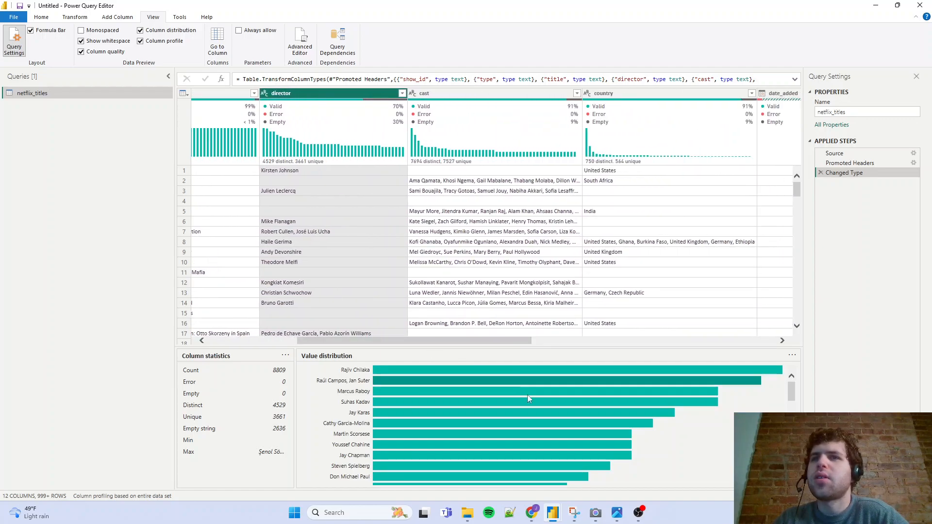
mouse_move(505, 372)
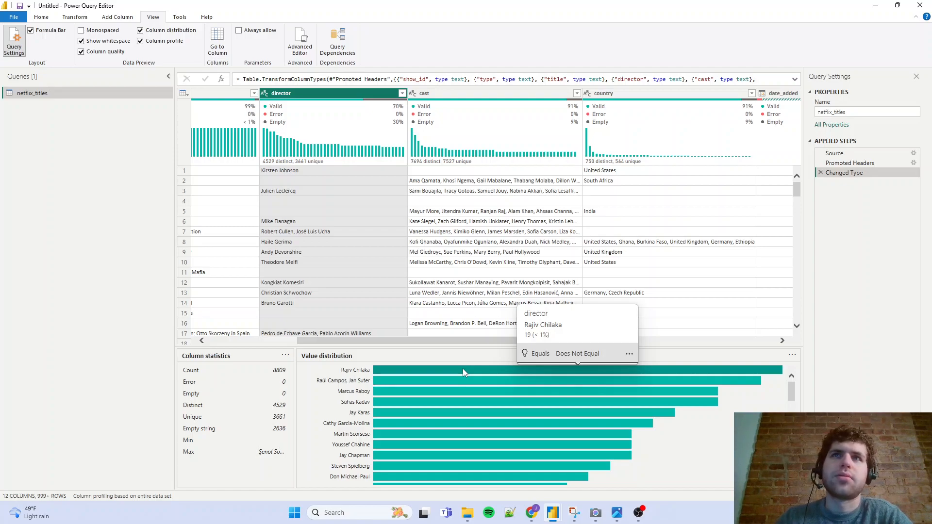
Step: Inspect the column profiles of date_added and country
left_click_drag(405, 340, 510, 343)
left_click(554, 94)
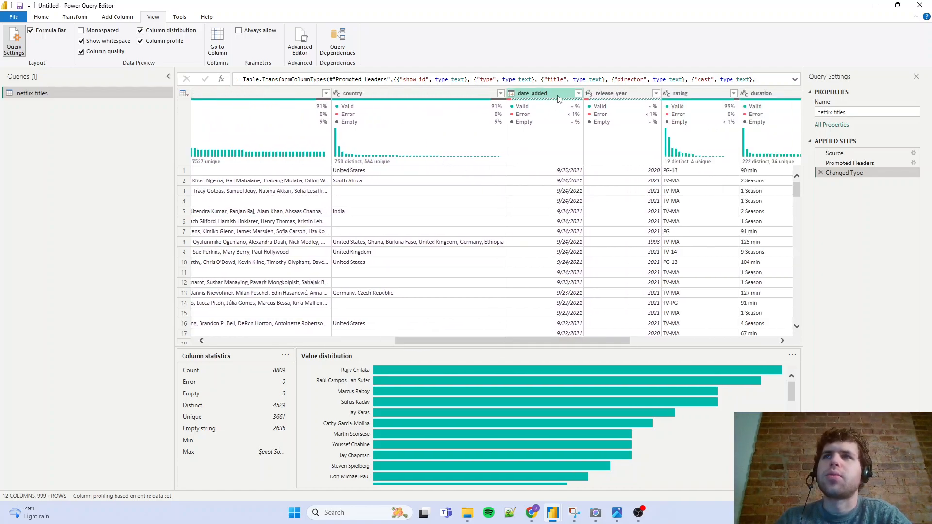
left_click_drag(542, 340, 591, 341)
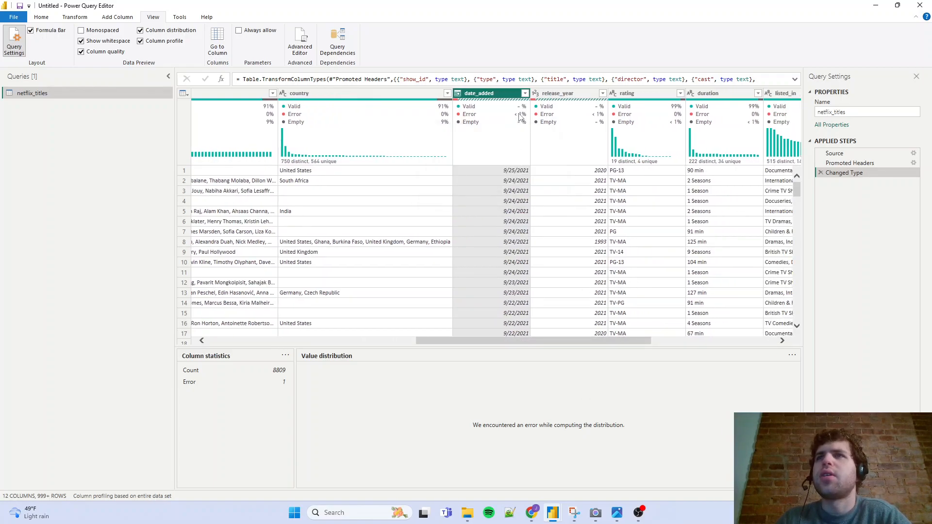
mouse_move(519, 117)
left_click_drag(570, 342, 620, 364)
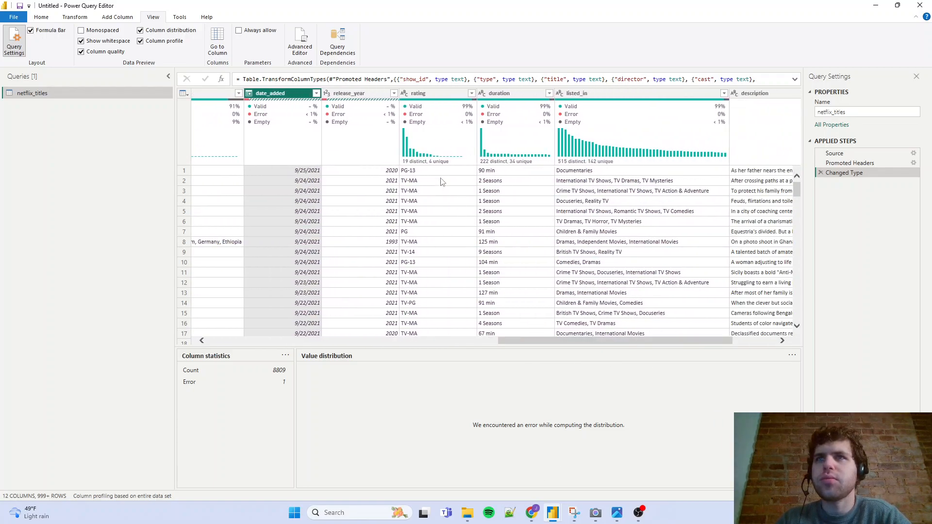
left_click_drag(533, 343, 375, 356)
left_click(500, 111)
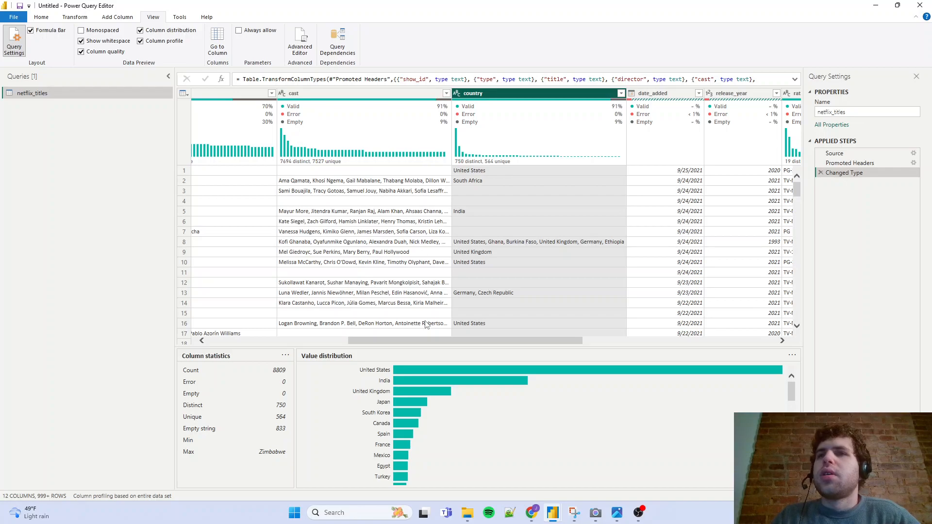
left_click_drag(420, 342, 280, 342)
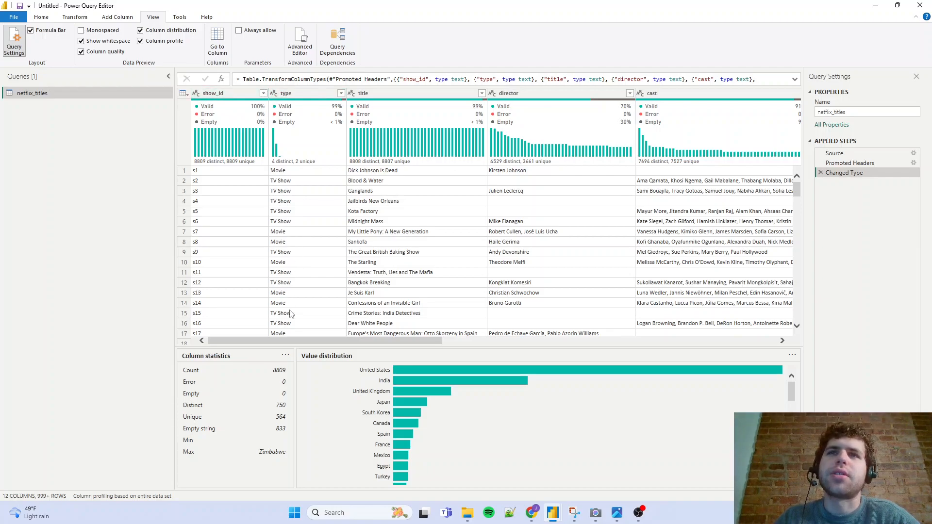
Step: Show the type column's profile and view the data type options available for the type and director columns
mouse_move(298, 166)
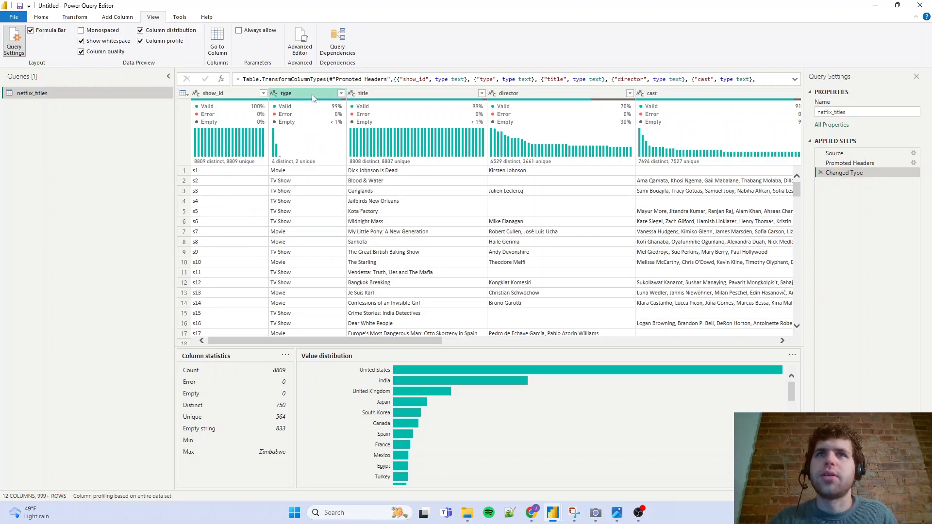
mouse_move(311, 106)
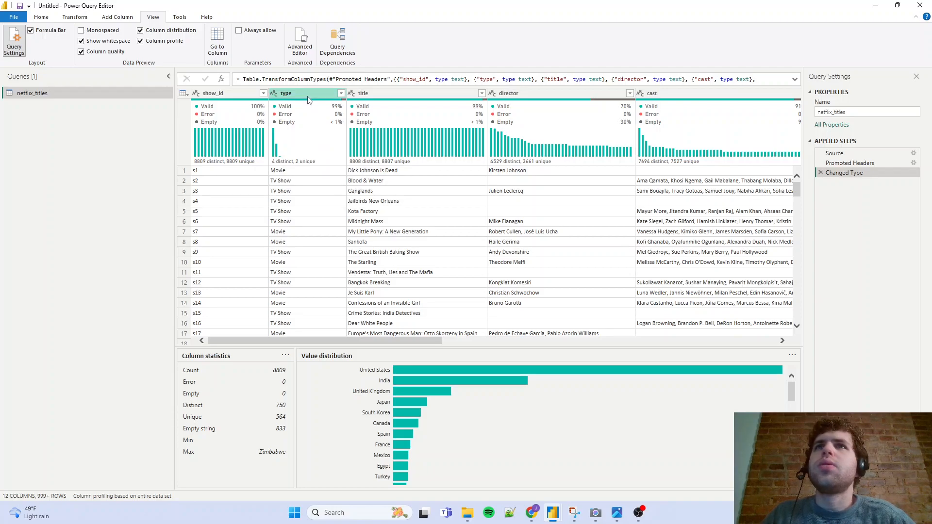
left_click(307, 97)
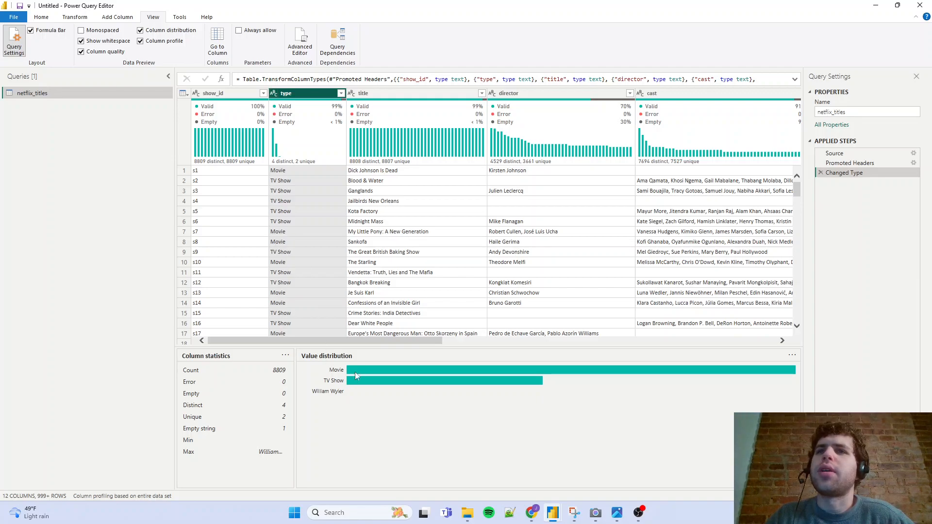
left_click(276, 94)
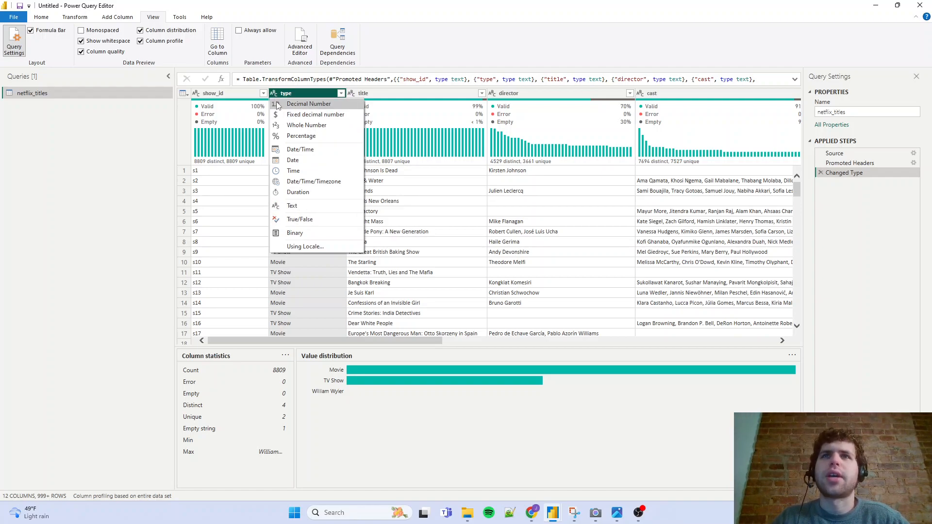
left_click_drag(409, 343, 451, 345)
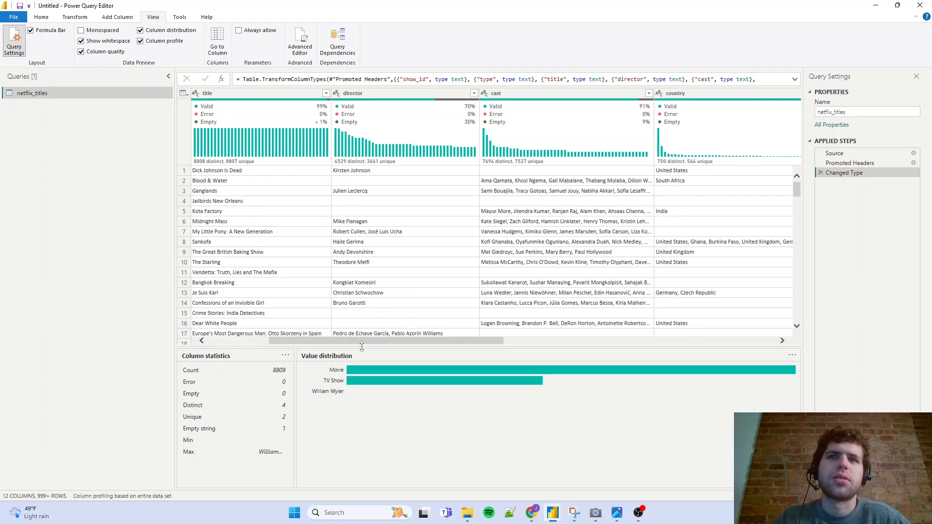
left_click_drag(361, 345, 366, 344)
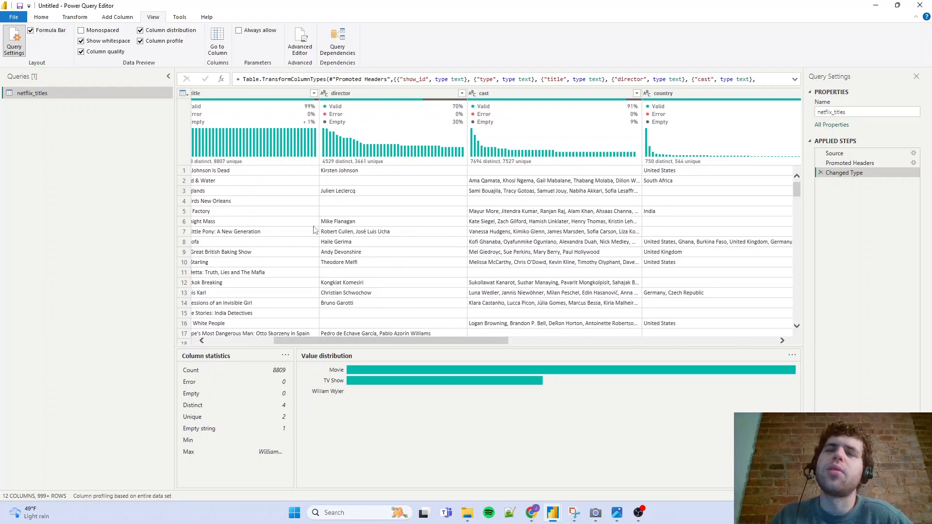
left_click(324, 93)
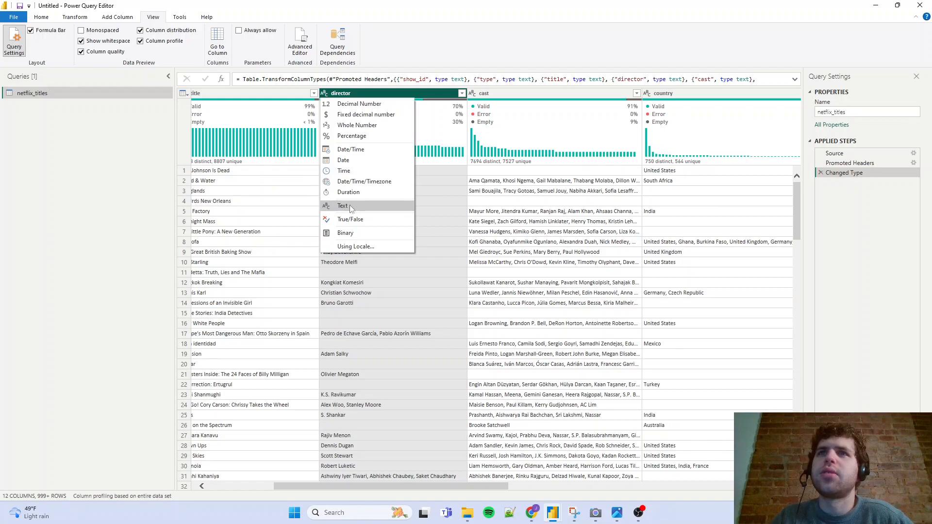
left_click(338, 91)
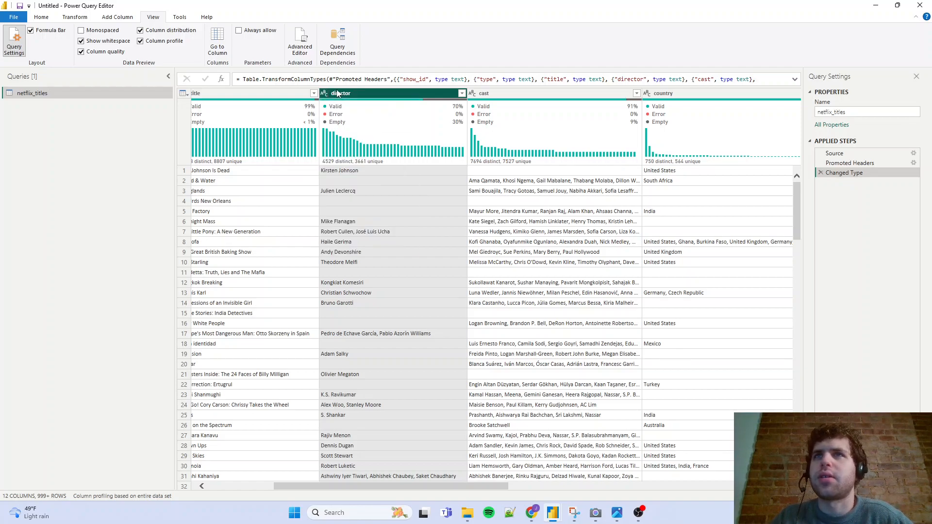
Step: Change the date_added column's data type to Text and back to Date, replacing the current conversion both times
left_click_drag(395, 341, 573, 352)
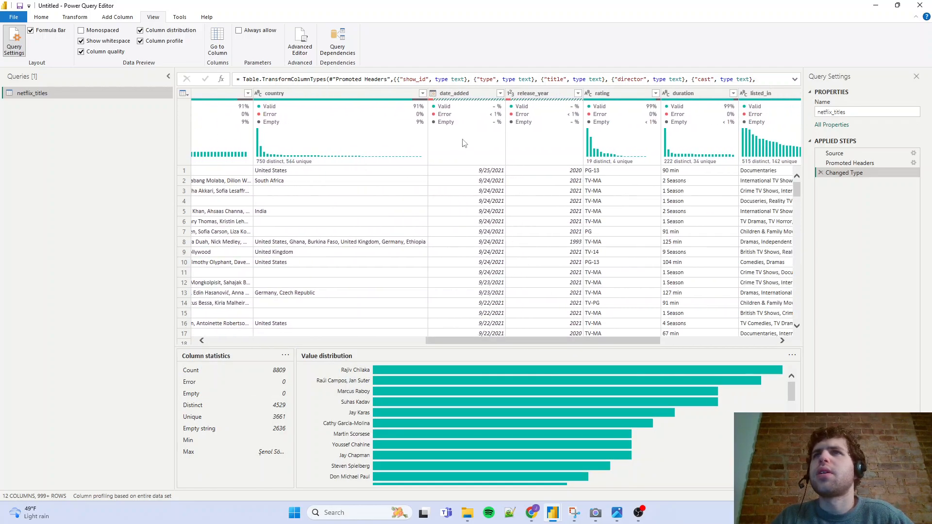
left_click(434, 96)
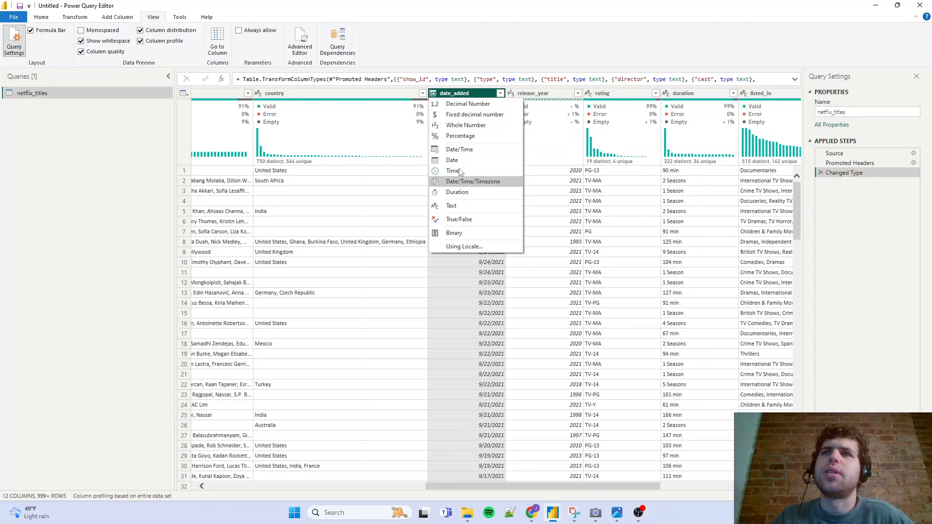
left_click(465, 206)
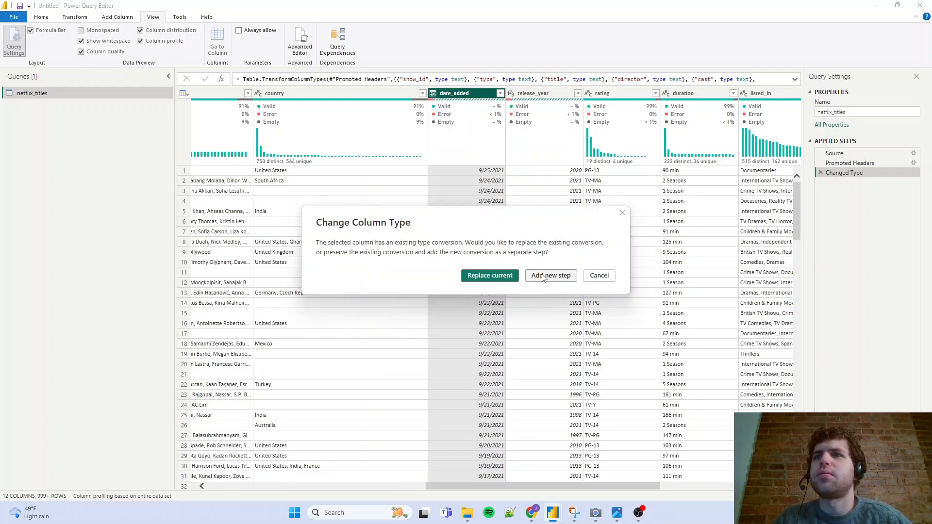
left_click(489, 276)
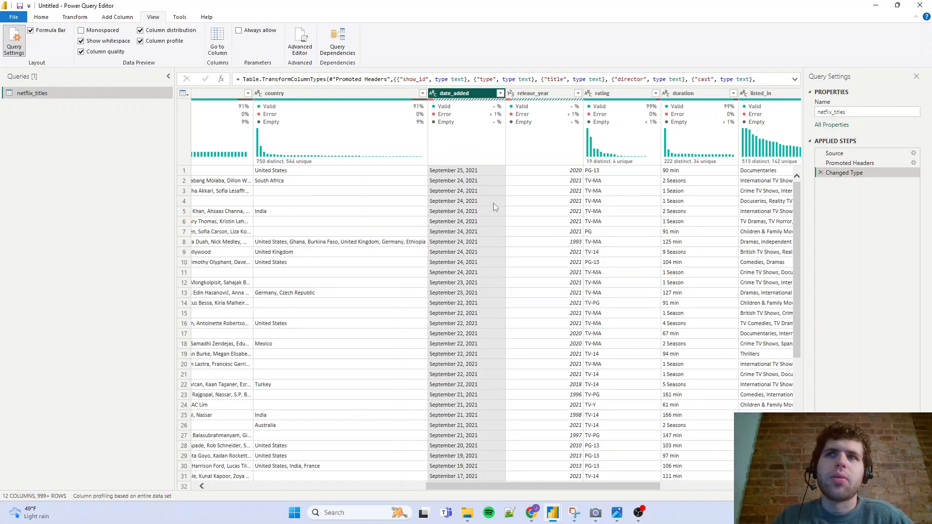
left_click(433, 92)
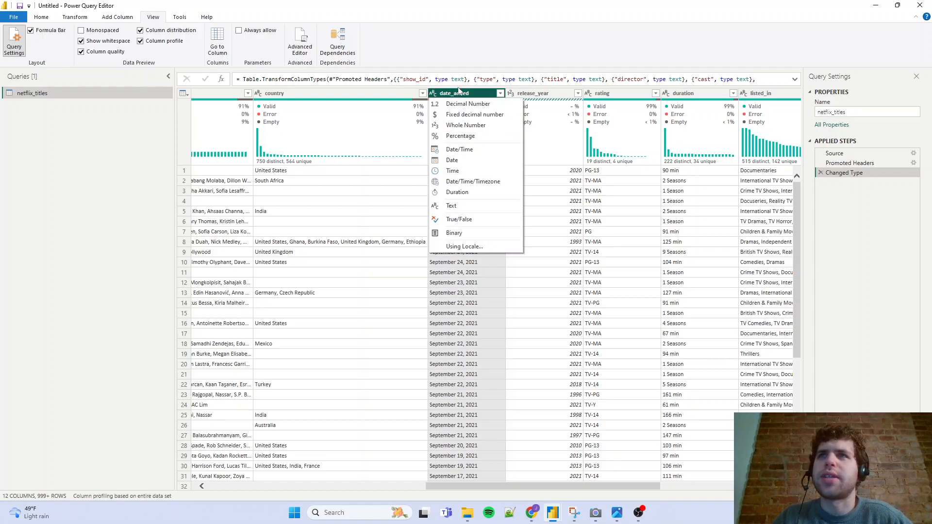
left_click(460, 161)
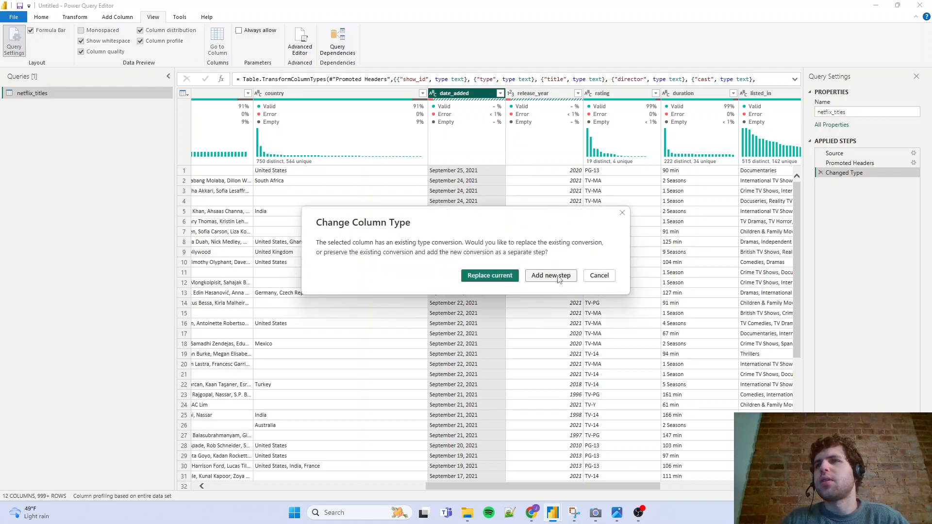
left_click(490, 276)
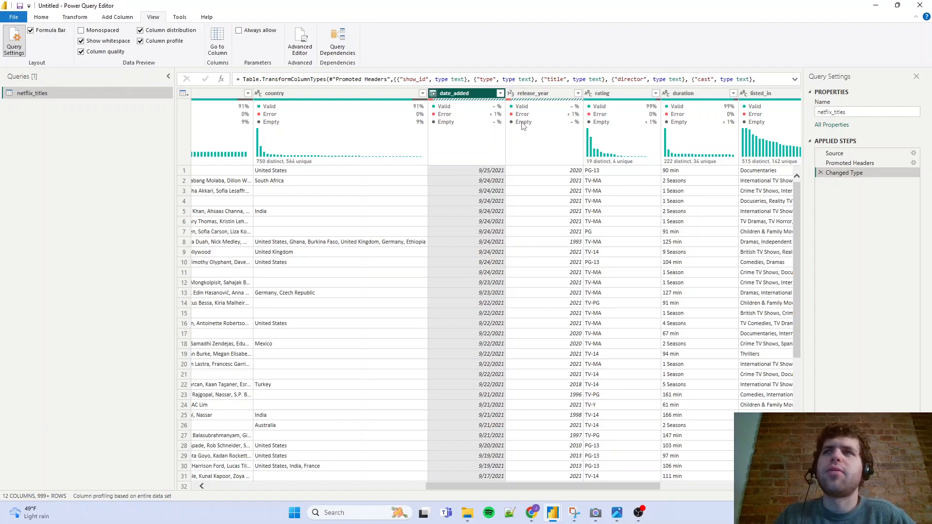
Step: Inspect the release_year column's profile and view the data type options available for it
left_click(539, 94)
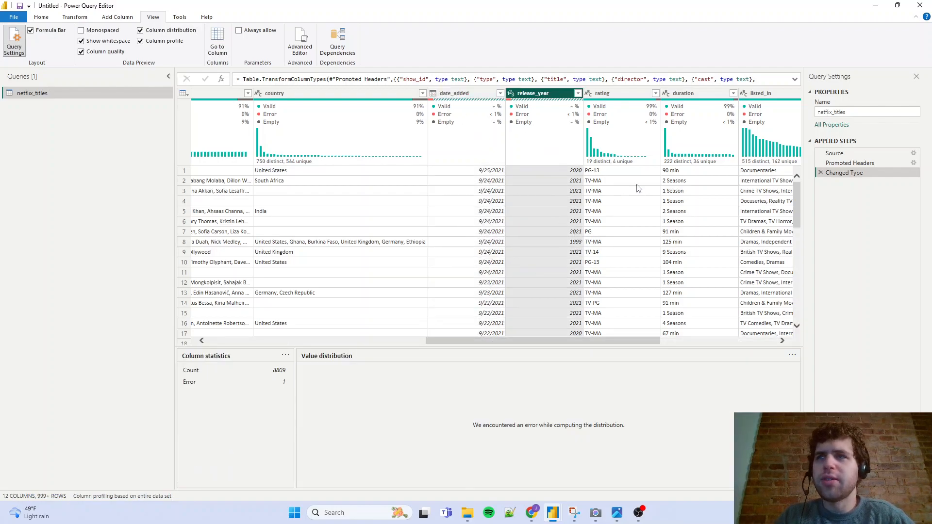
left_click(511, 94)
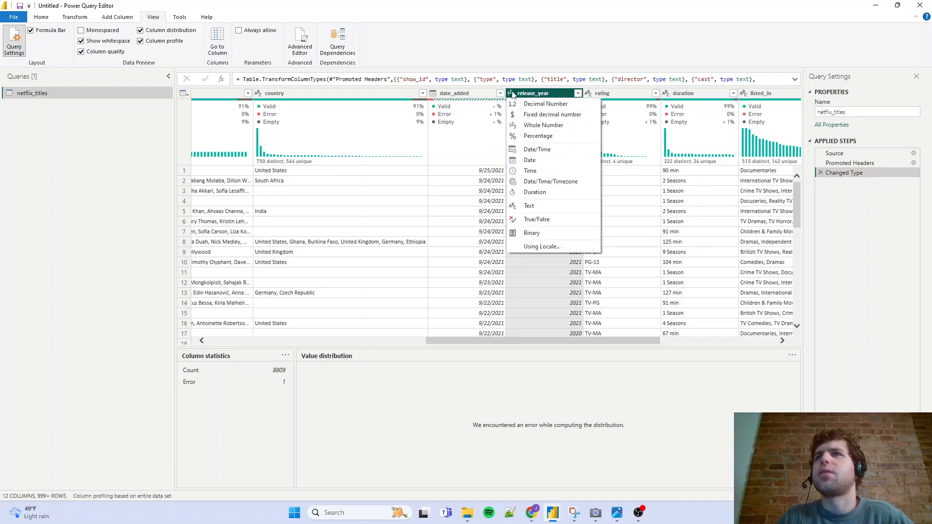
left_click_drag(571, 340, 699, 326)
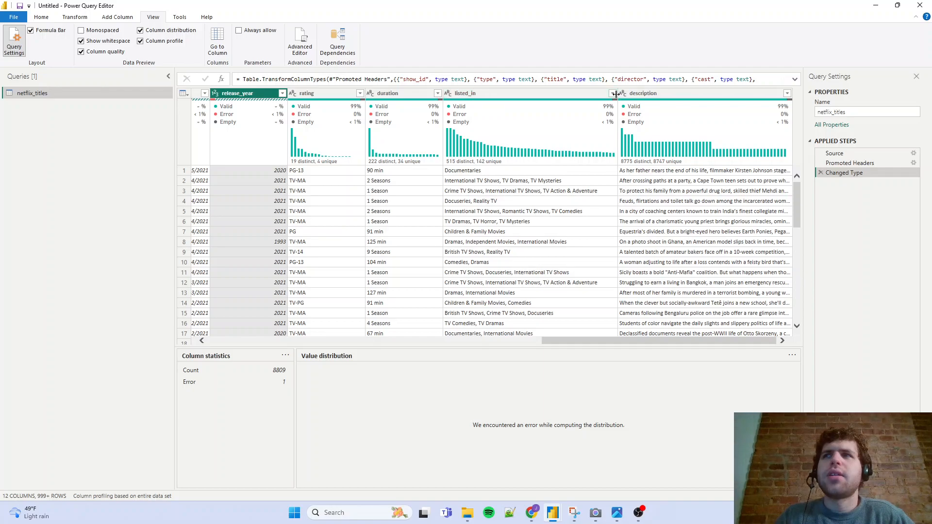
Step: Review the available transformation commands and look over the column quality and distribution profiles from show_id through description
left_click(76, 20)
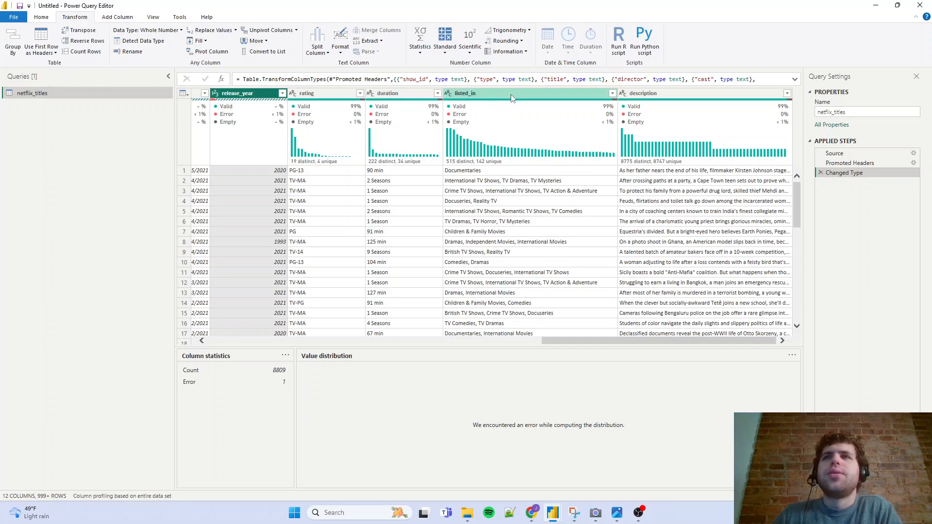
left_click_drag(583, 341, 609, 348)
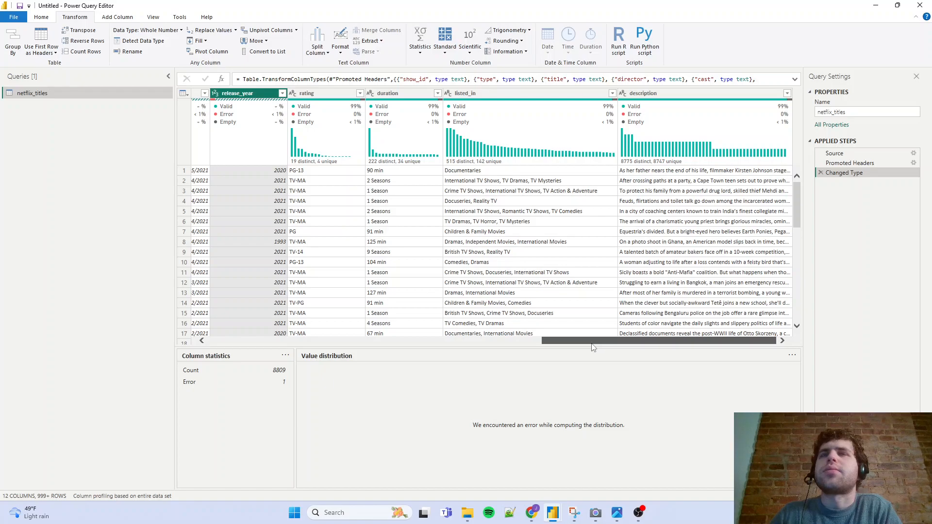
left_click_drag(590, 342, 431, 341)
left_click(423, 334)
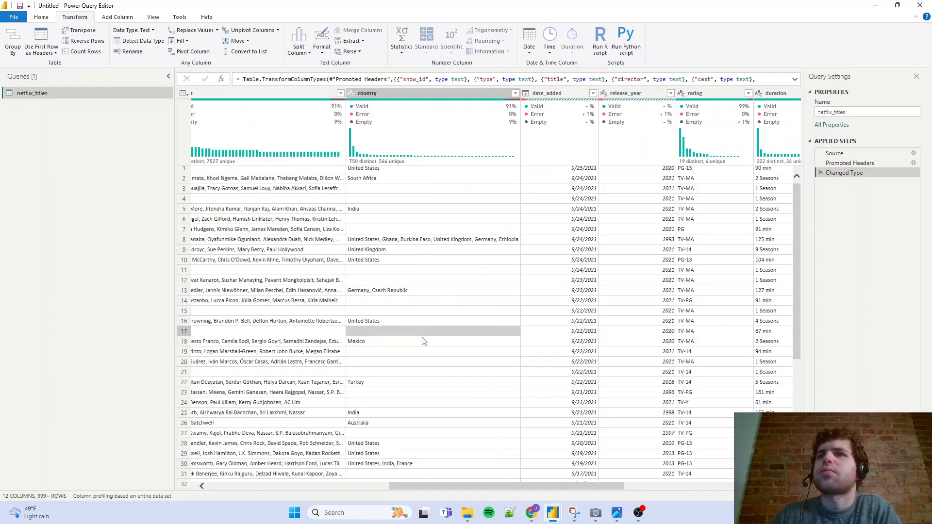
left_click_drag(453, 427, 444, 432)
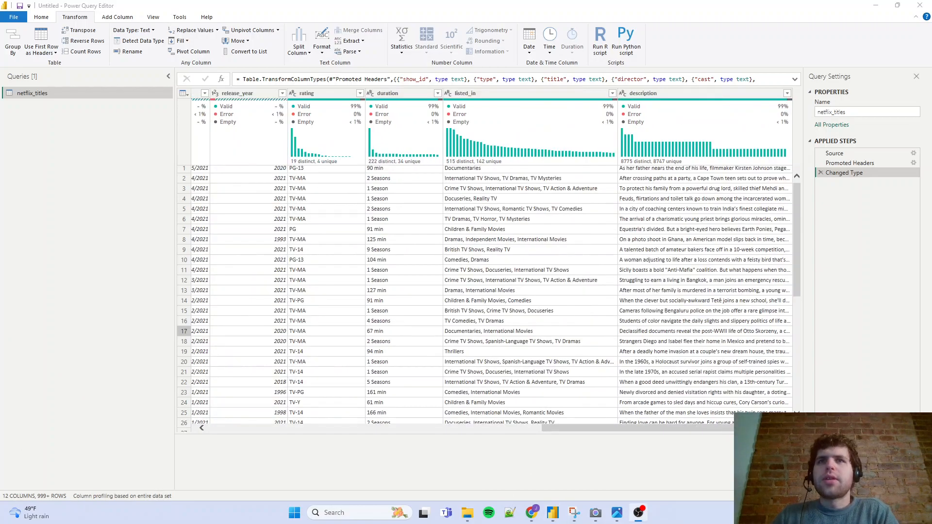
left_click_drag(590, 429, 257, 431)
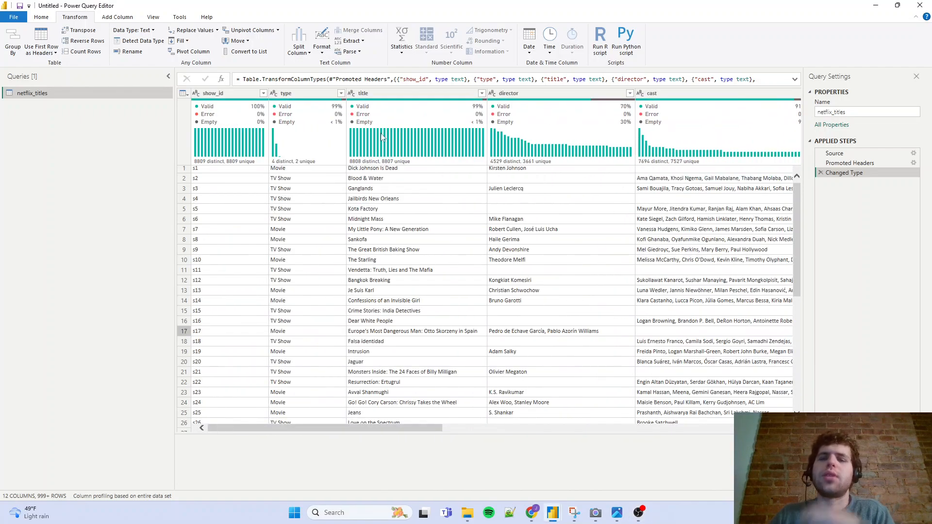
mouse_move(382, 145)
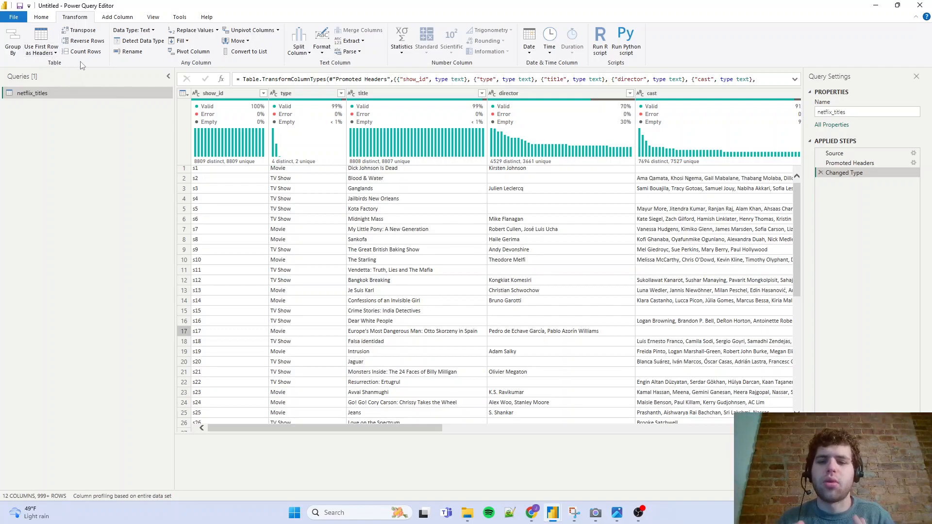
left_click(44, 19)
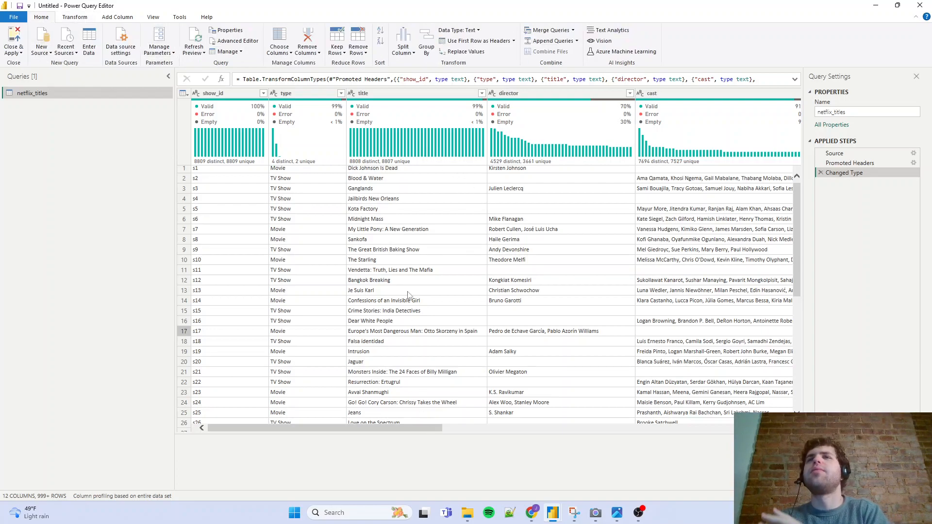
Step: Try a Contains text filter with an empty value on the type column, check the profile, and remove that applied step
left_click(437, 93)
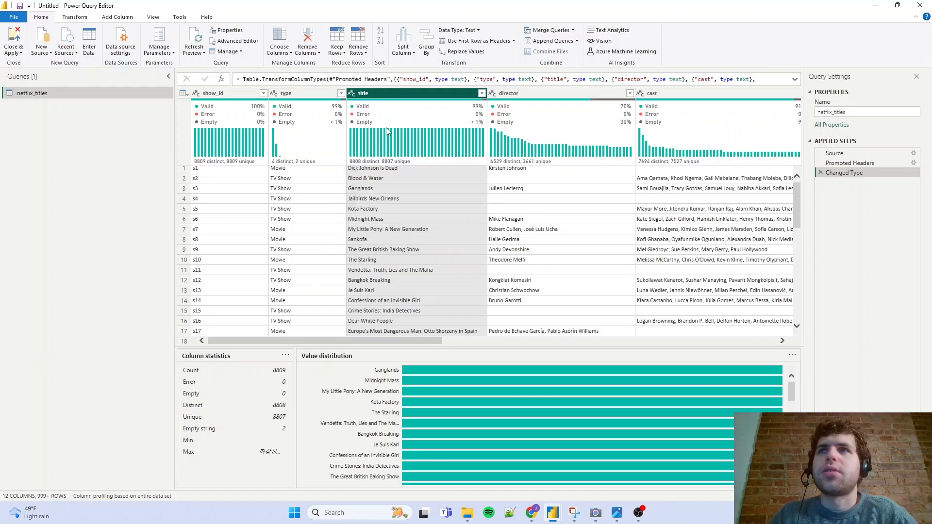
mouse_move(339, 128)
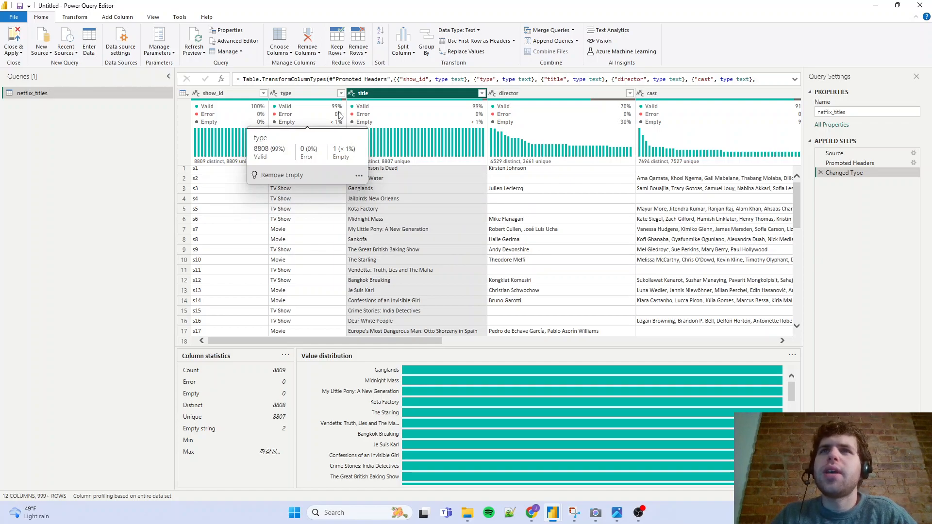
left_click(341, 93)
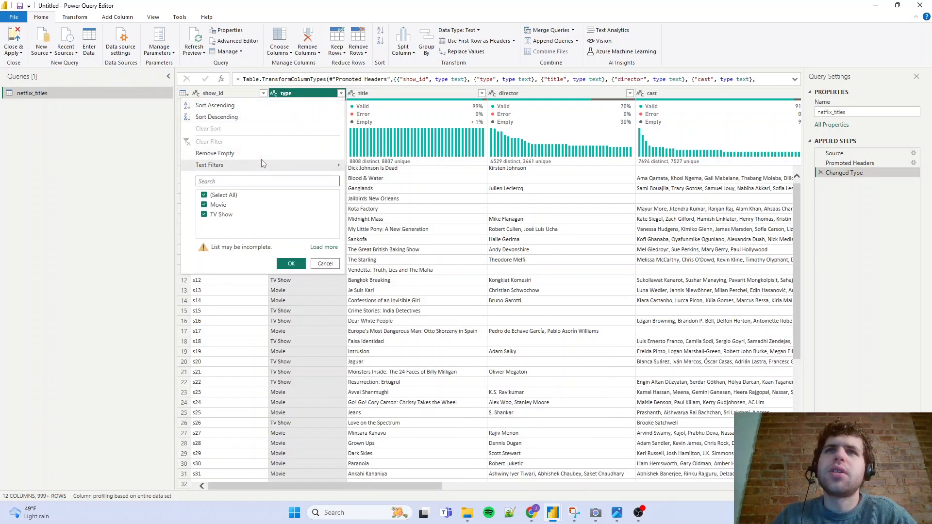
mouse_move(264, 166)
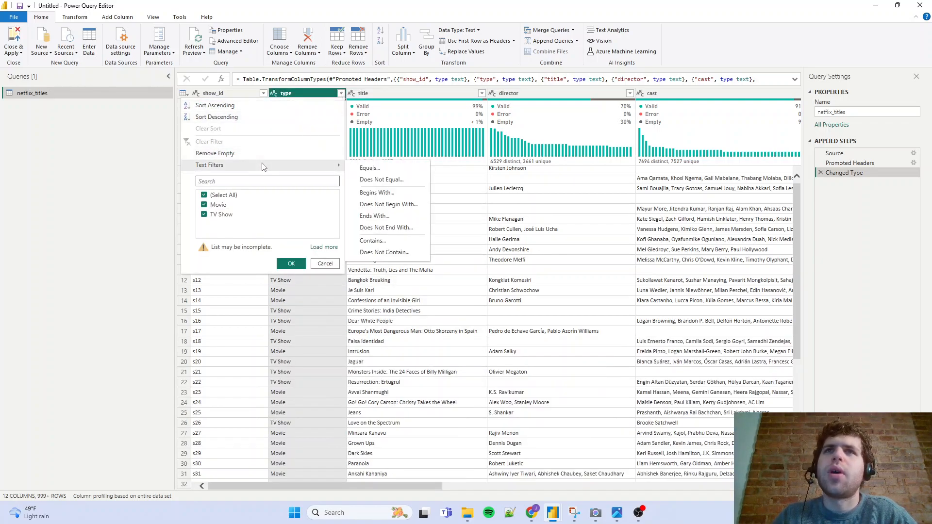
left_click(392, 241)
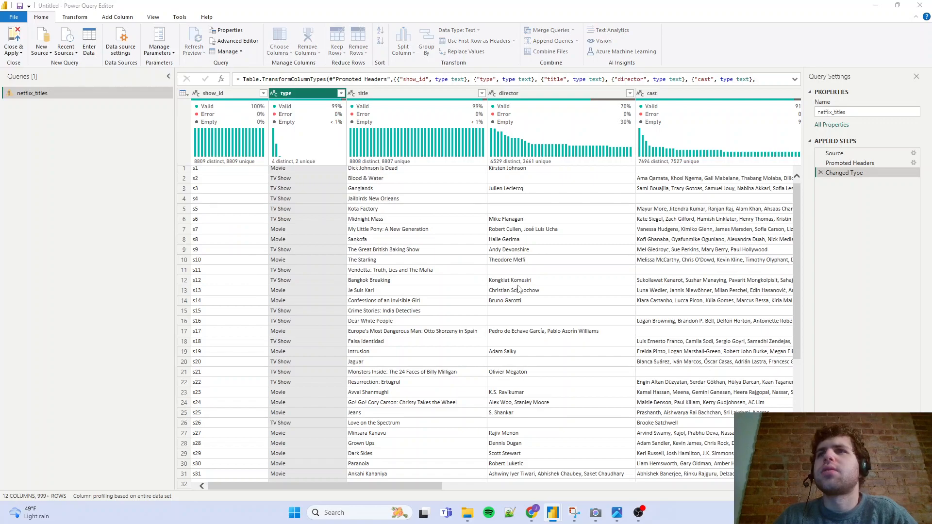
left_click(563, 304)
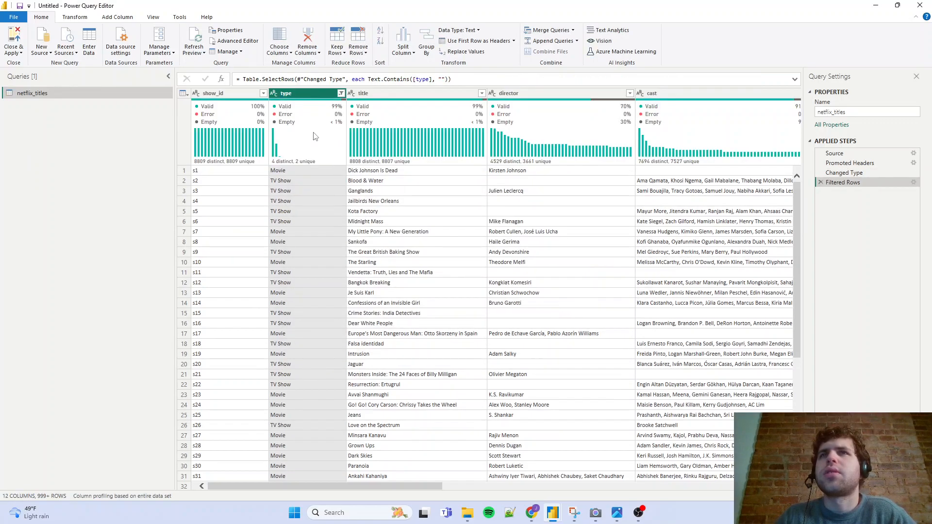
mouse_move(314, 137)
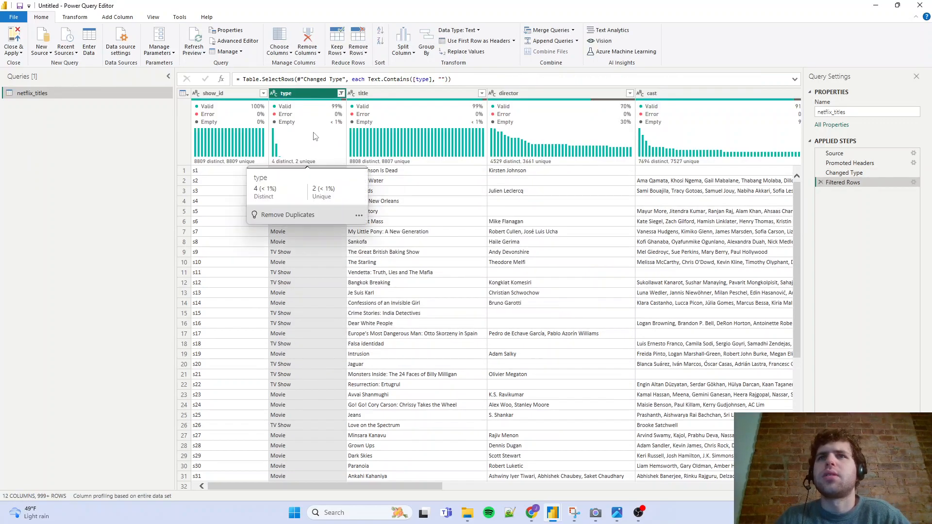
left_click(821, 183)
Step: Load all values of the type column's filter and keep only the (blank) and William Wyler rows
left_click(340, 93)
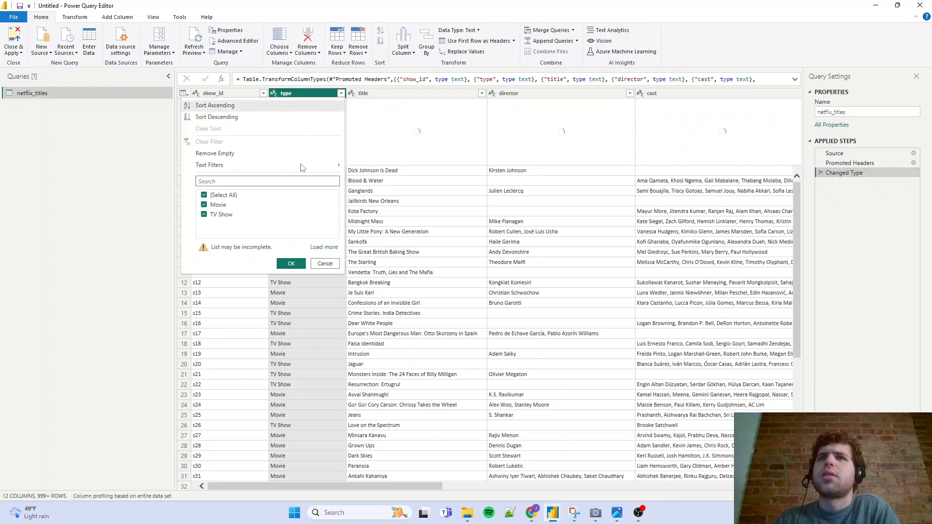
left_click(324, 247)
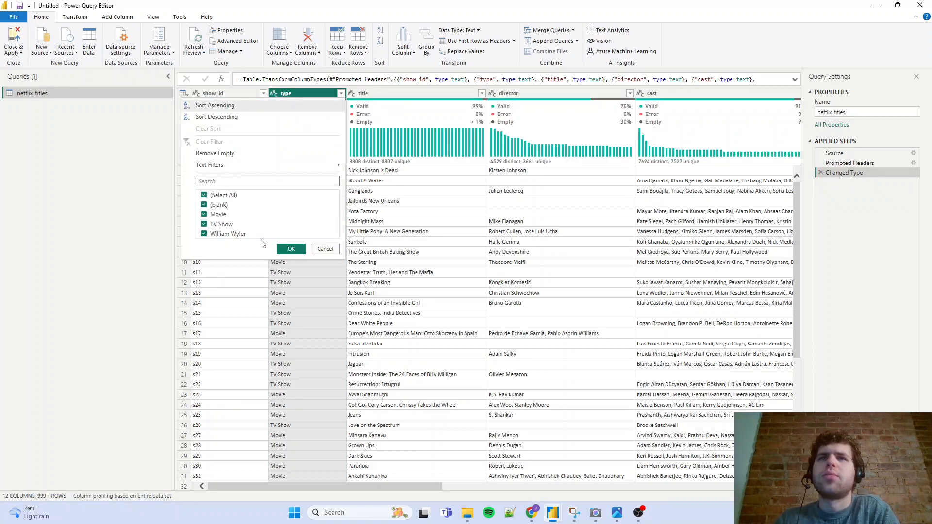
left_click(217, 195)
left_click(229, 235)
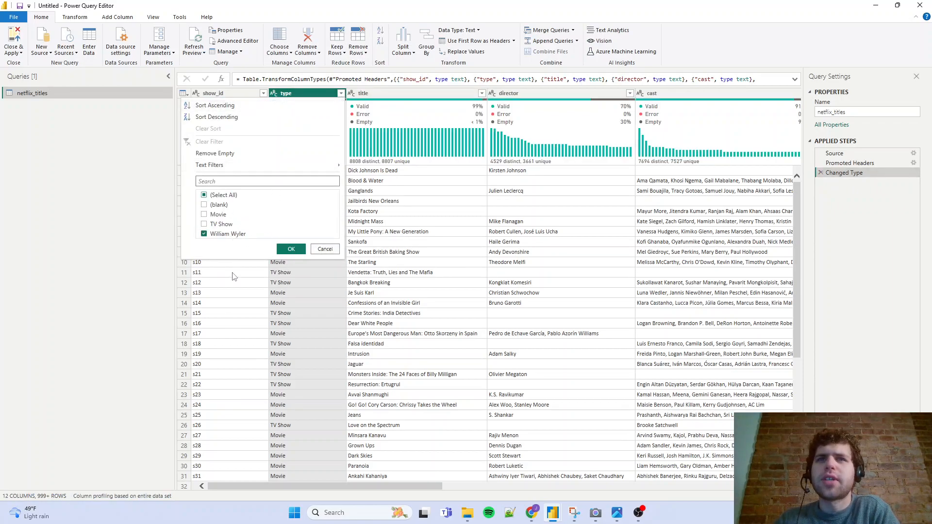
left_click(205, 205)
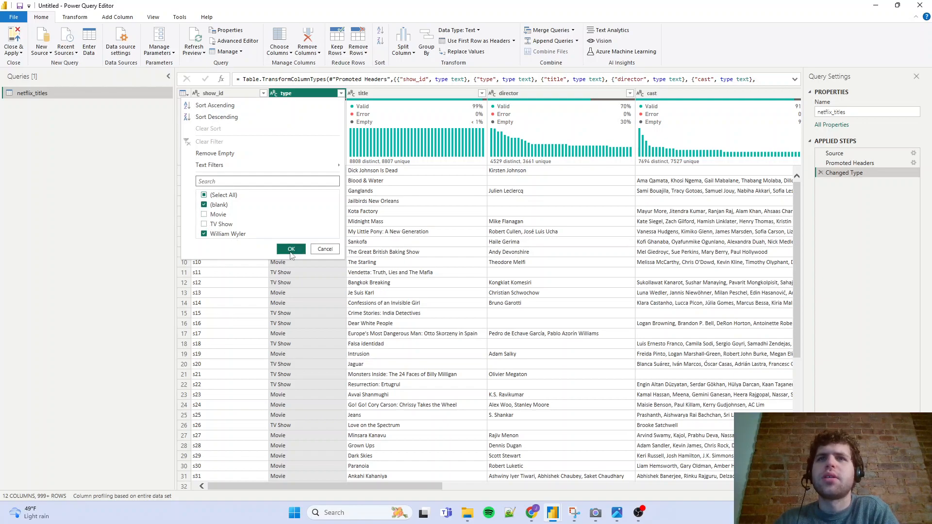
left_click(290, 253)
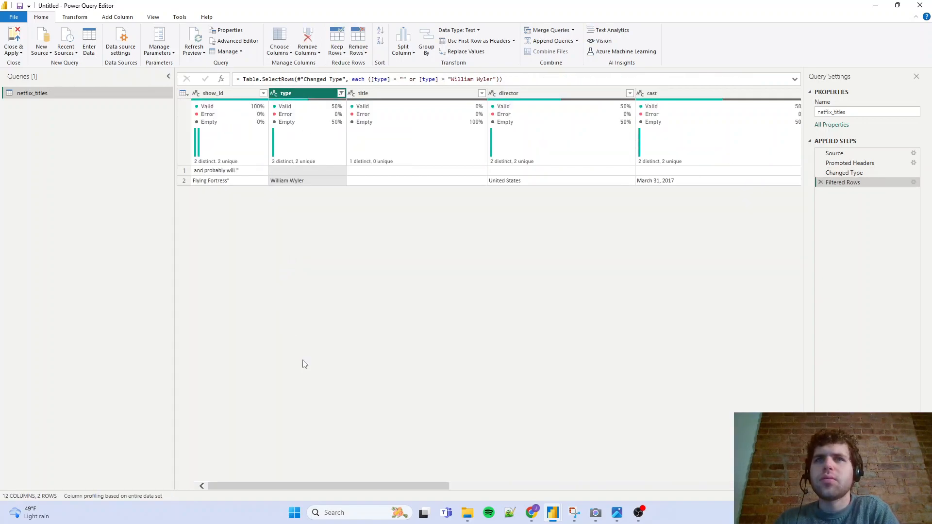
Step: Examine the filtered rows' values across all columns, from show_id through description
left_click_drag(326, 485, 340, 500)
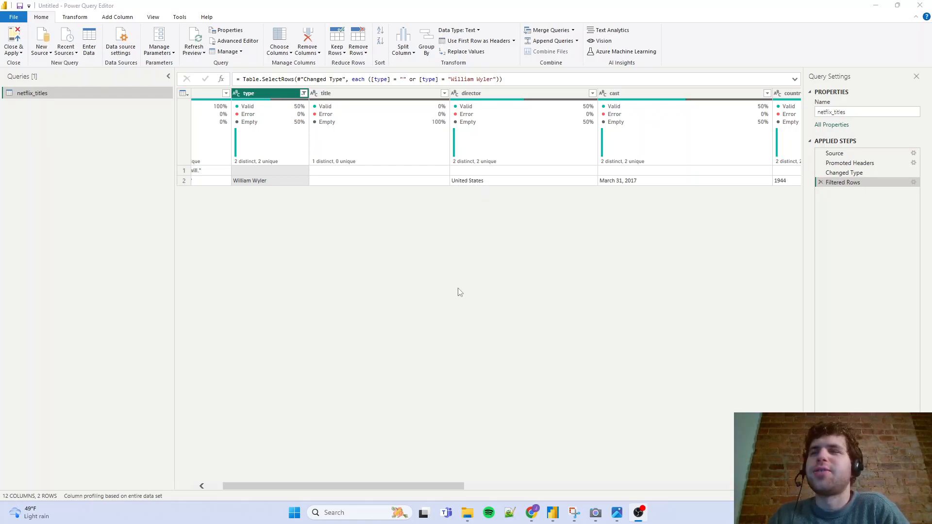
left_click_drag(420, 487, 508, 494)
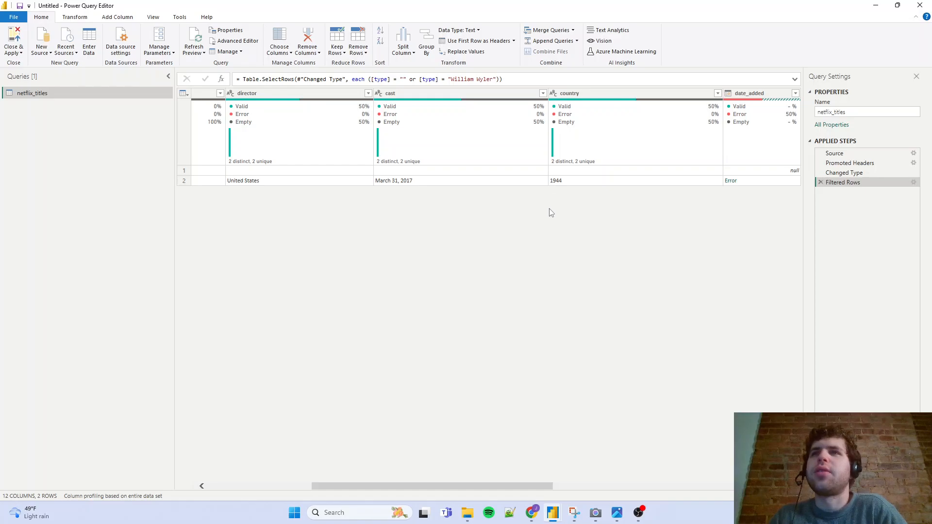
left_click_drag(498, 482, 550, 484)
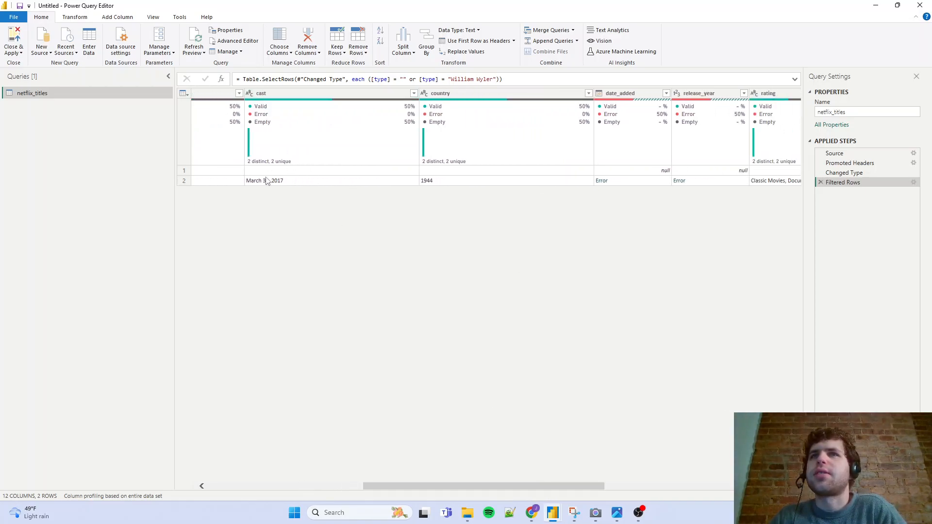
left_click_drag(599, 486, 781, 487)
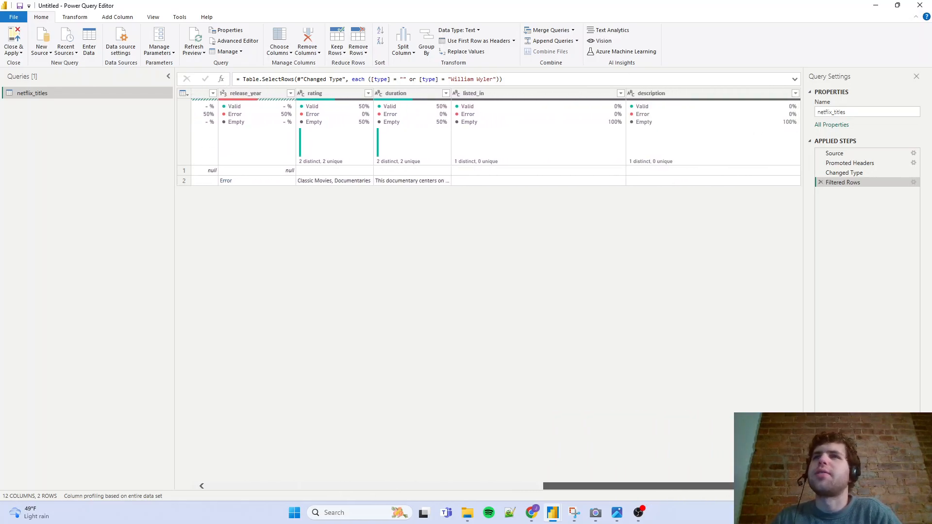
left_click_drag(776, 486, 364, 461)
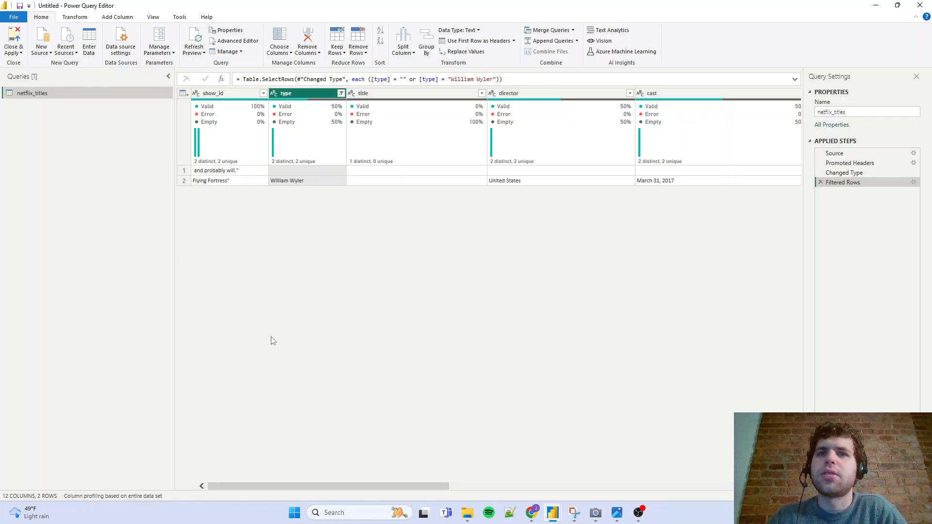
Step: Clear the type column's filter and refilter it to exclude (blank) and William Wyler, keeping Movie and TV Show
left_click(340, 94)
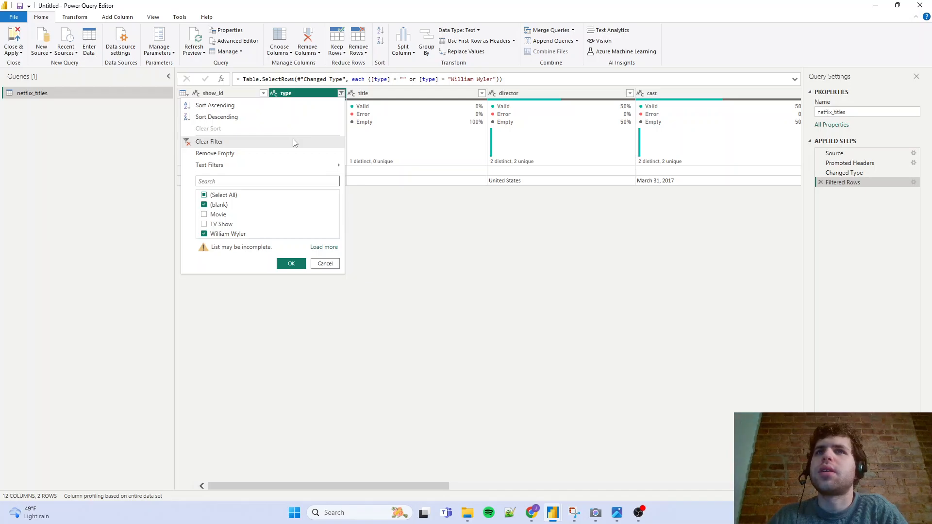
left_click(295, 140)
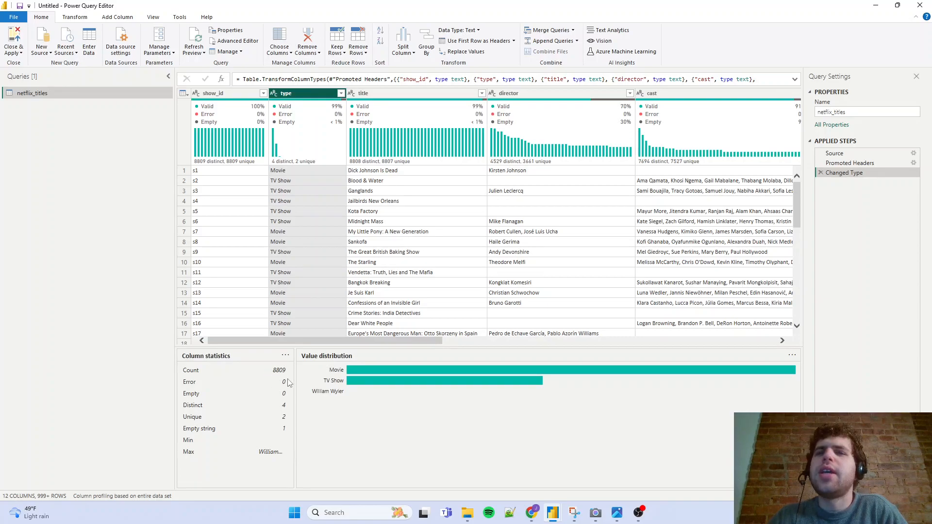
left_click(341, 94)
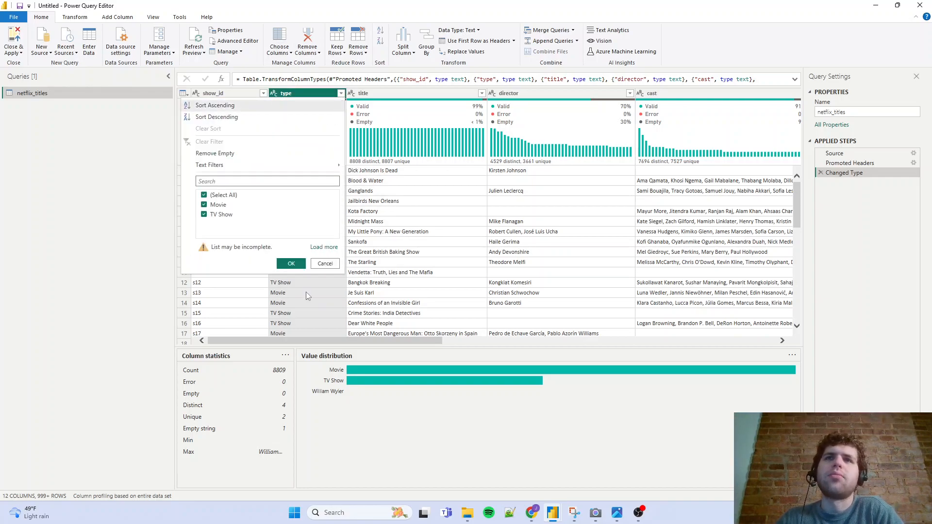
left_click(325, 250)
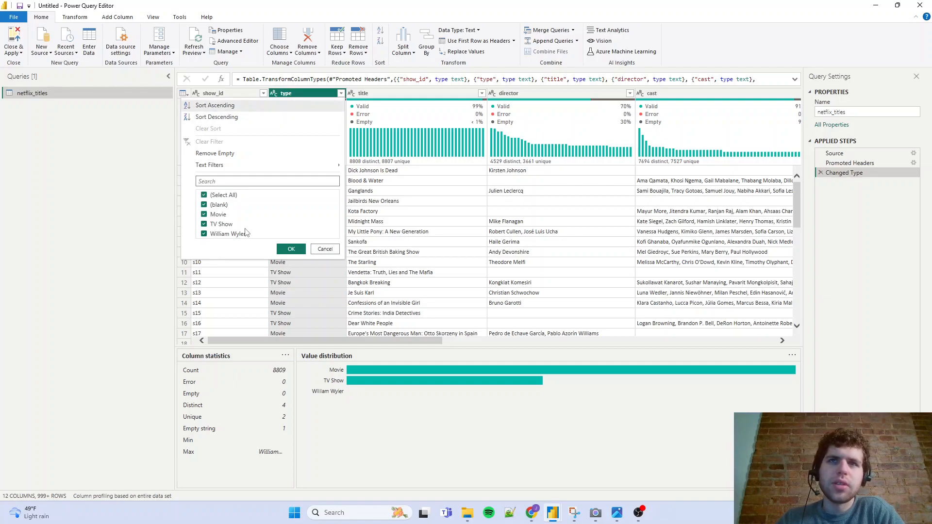
left_click(221, 206)
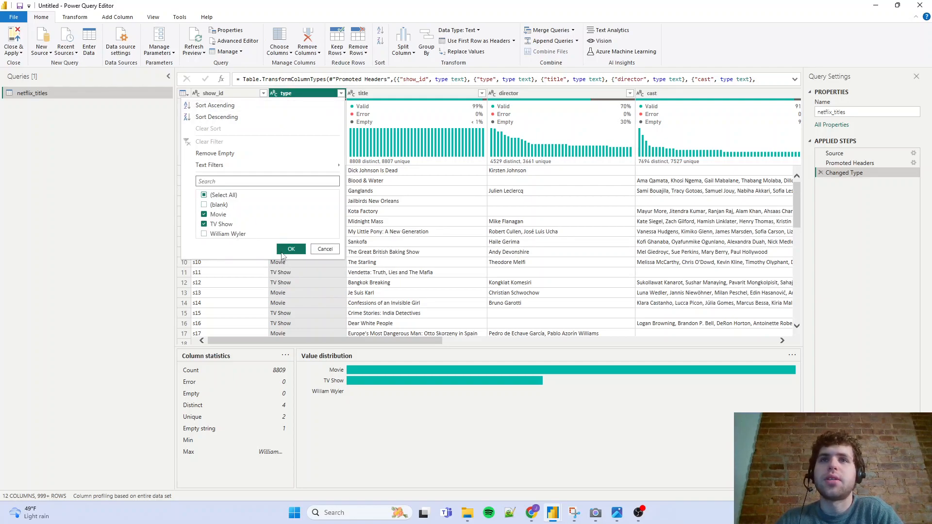
left_click(290, 249)
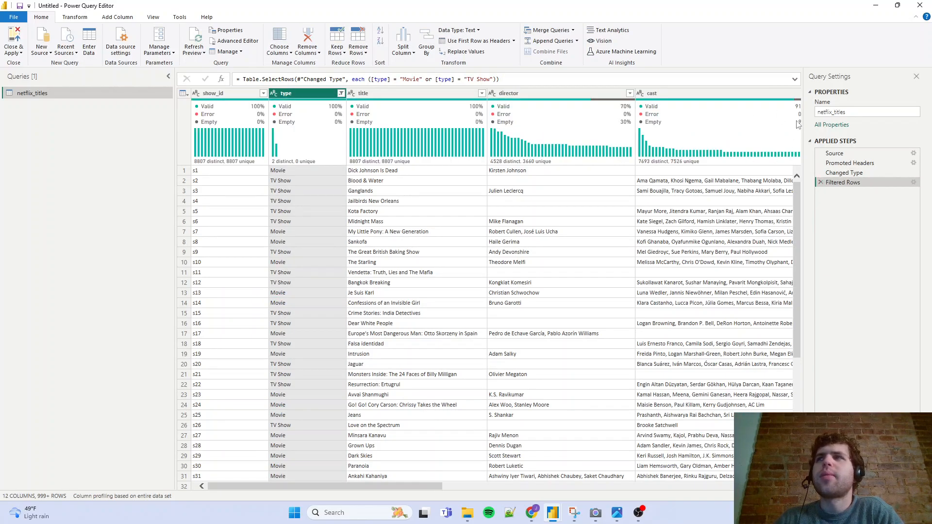
Step: Check the date_added column's filter values and available date filter options, leaving the column unfiltered
left_click_drag(319, 488, 653, 523)
left_click_drag(598, 486, 539, 486)
left_click(355, 93)
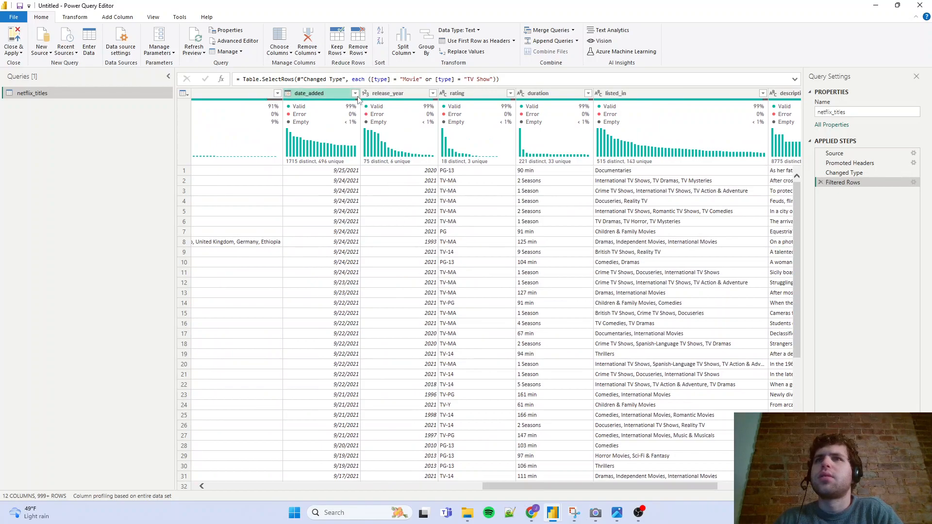
scroll(293, 244, "down", 20)
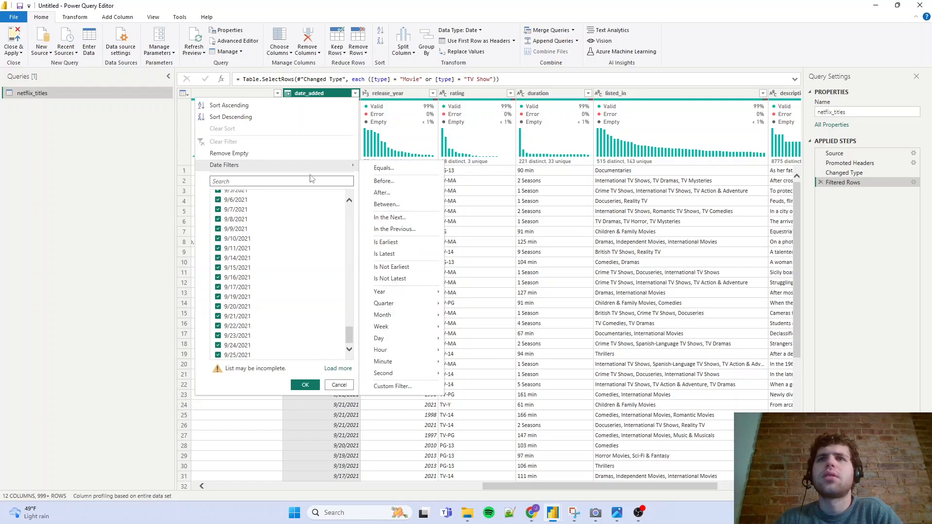
mouse_move(349, 170)
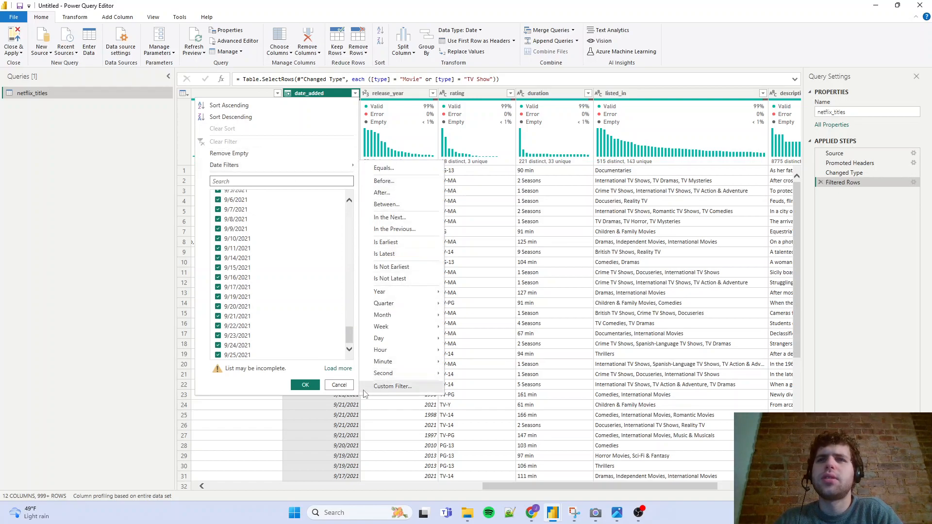
left_click(339, 385)
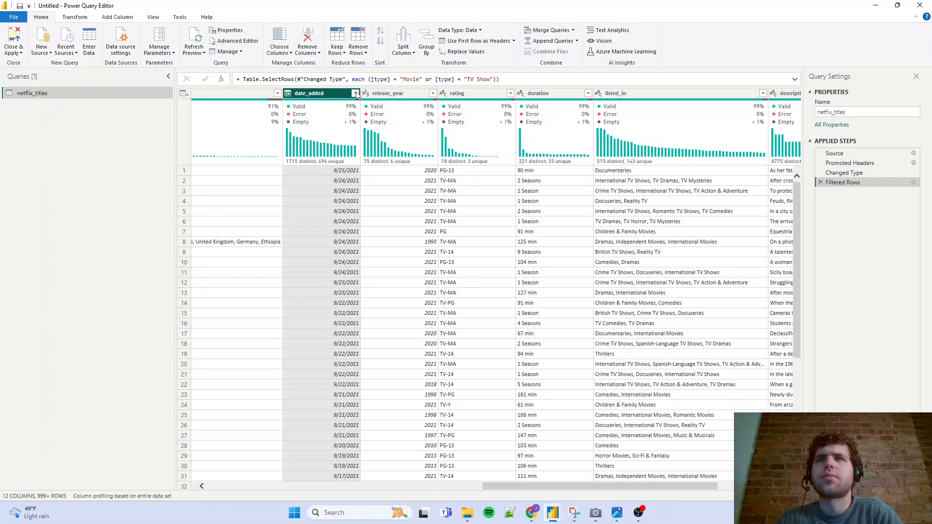
Step: Try an equals date filter with an empty value on the date_added column
left_click(355, 93)
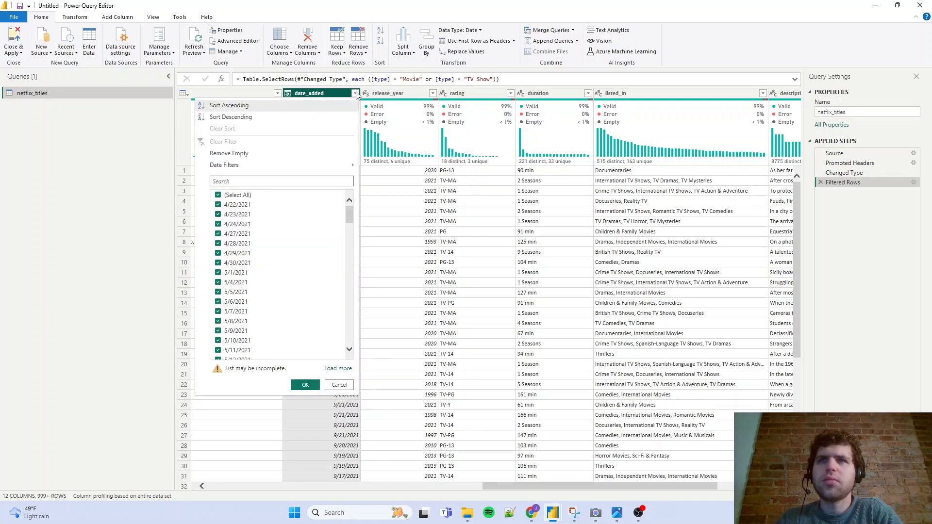
mouse_move(340, 165)
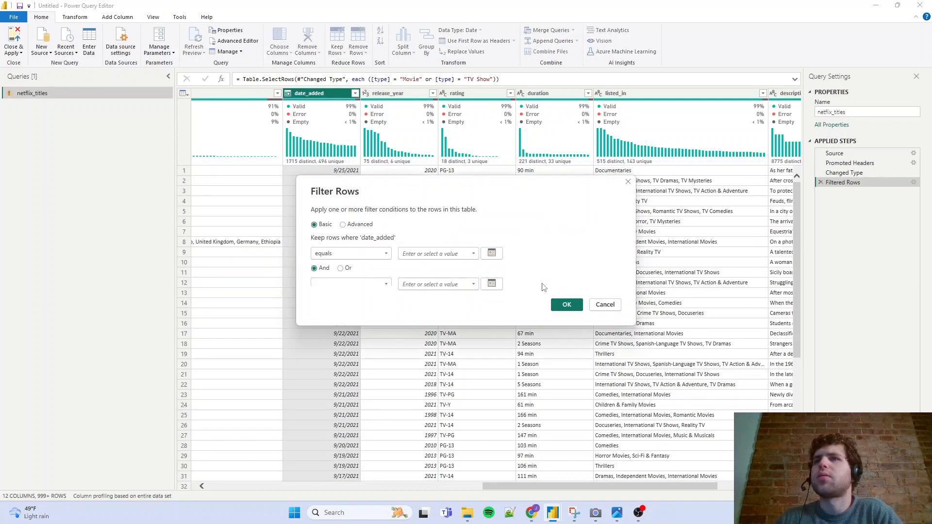
left_click(568, 306)
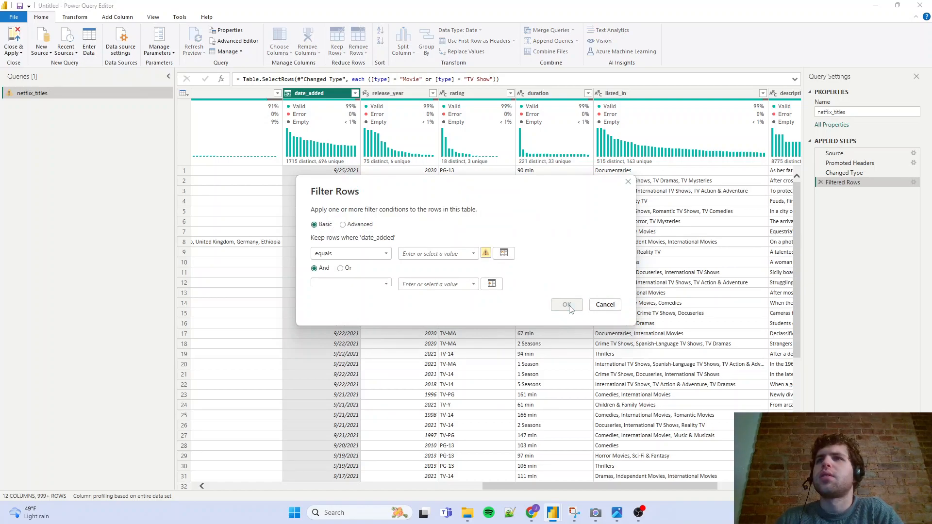
left_click(612, 307)
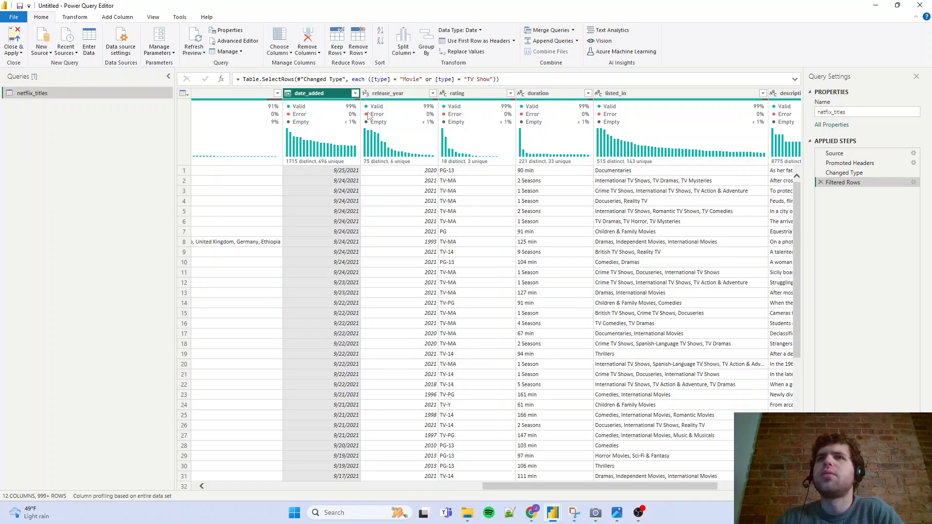
Step: Review the dates offered as values in a custom filter on date_added, without applying a filter
left_click(355, 93)
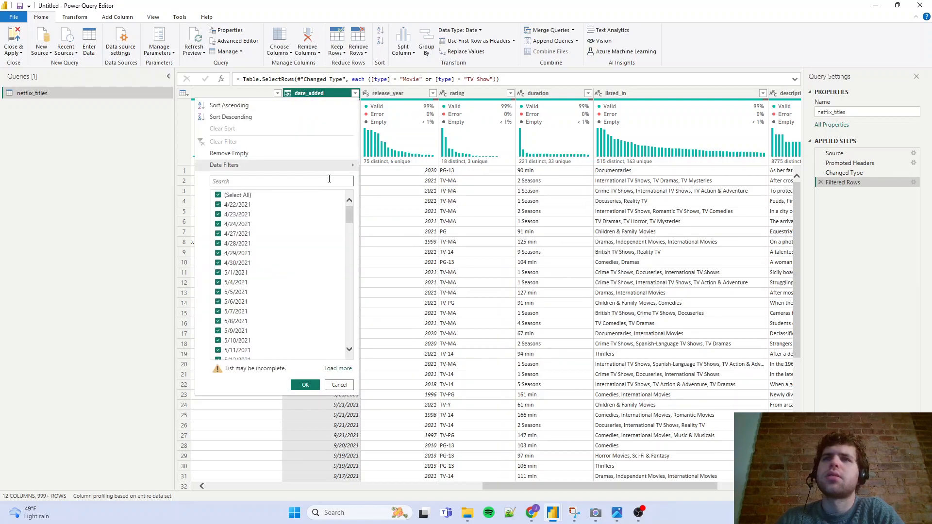
mouse_move(331, 169)
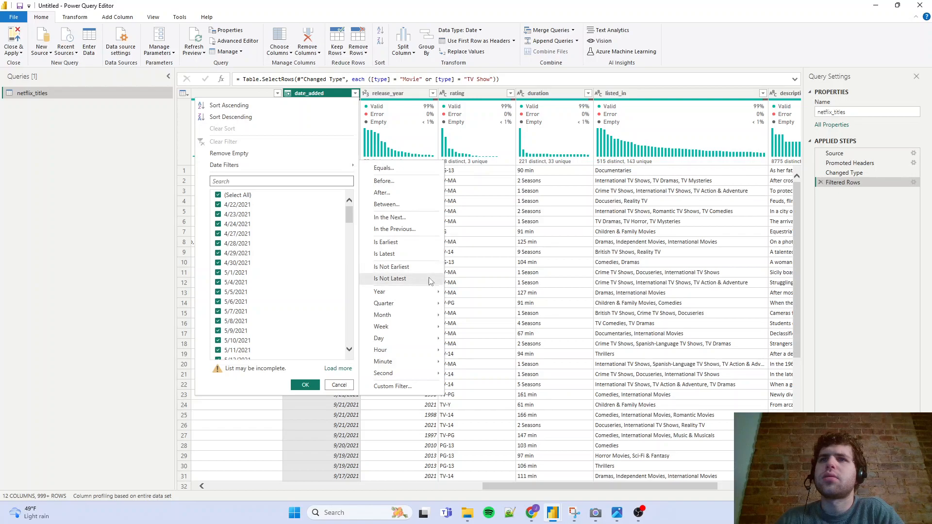
left_click(416, 391)
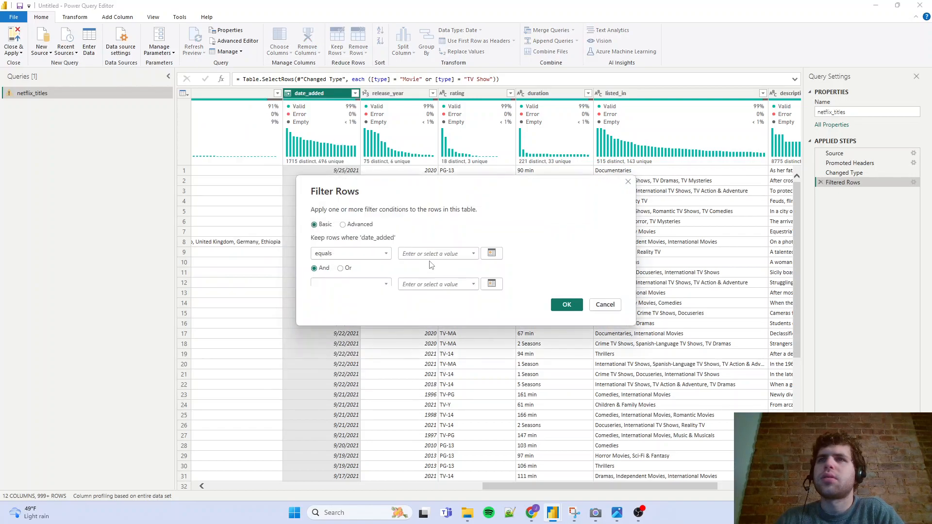
left_click(474, 254)
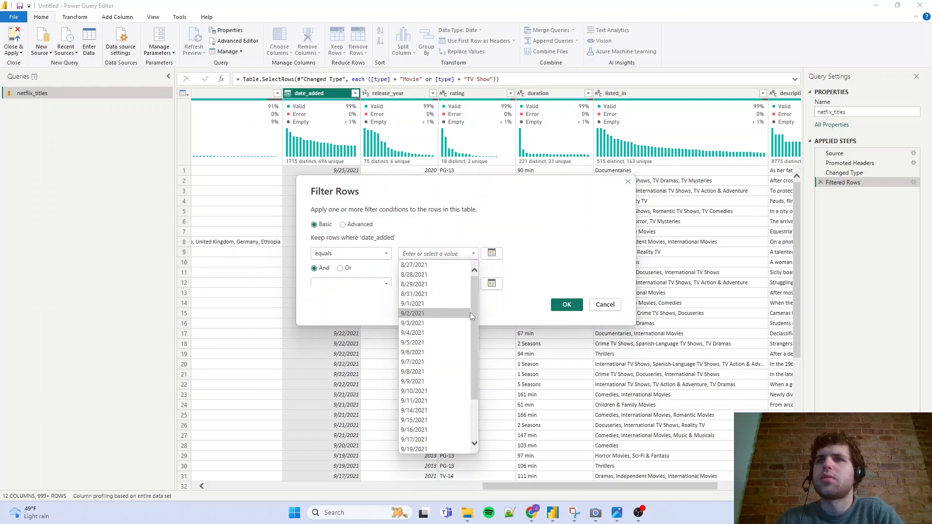
left_click(590, 304)
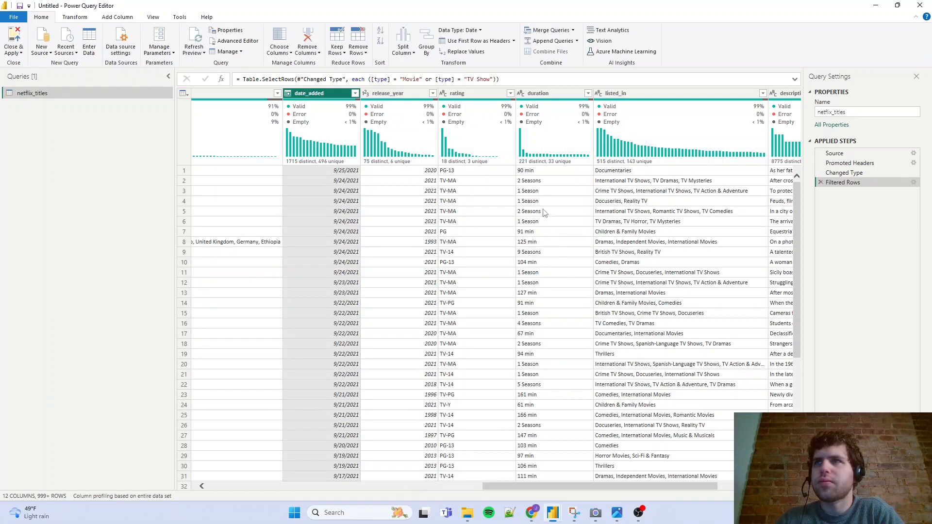
Step: Load all values of the release_year column's filter and keep only the (null) rows
left_click(428, 94)
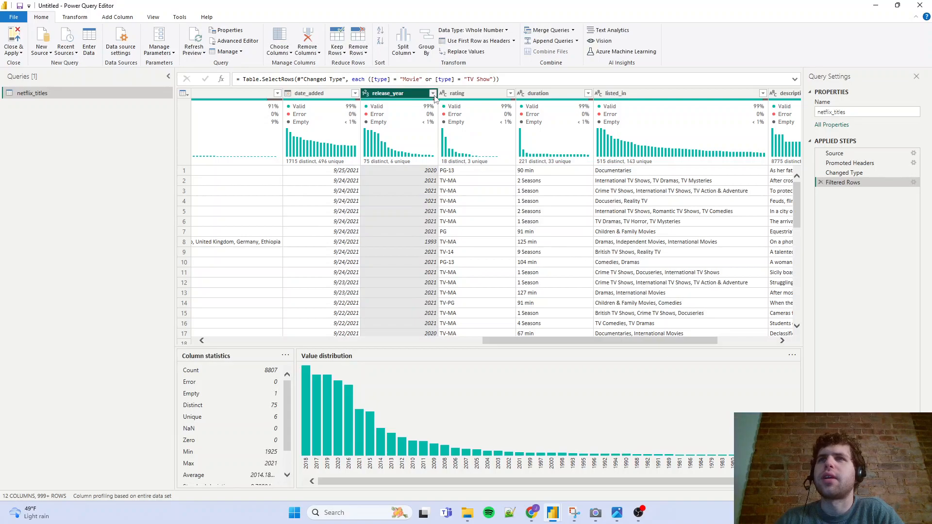
left_click(434, 95)
left_click_drag(427, 228, 439, 355)
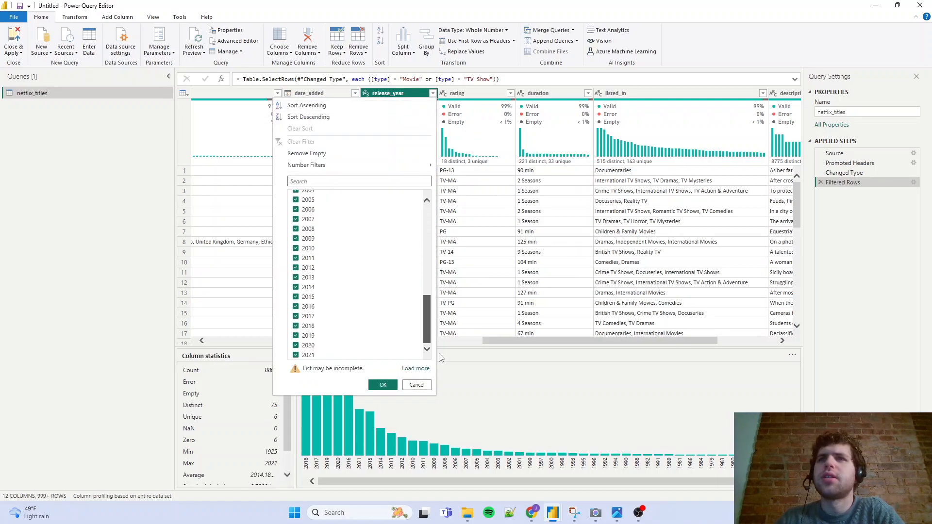
left_click(416, 368)
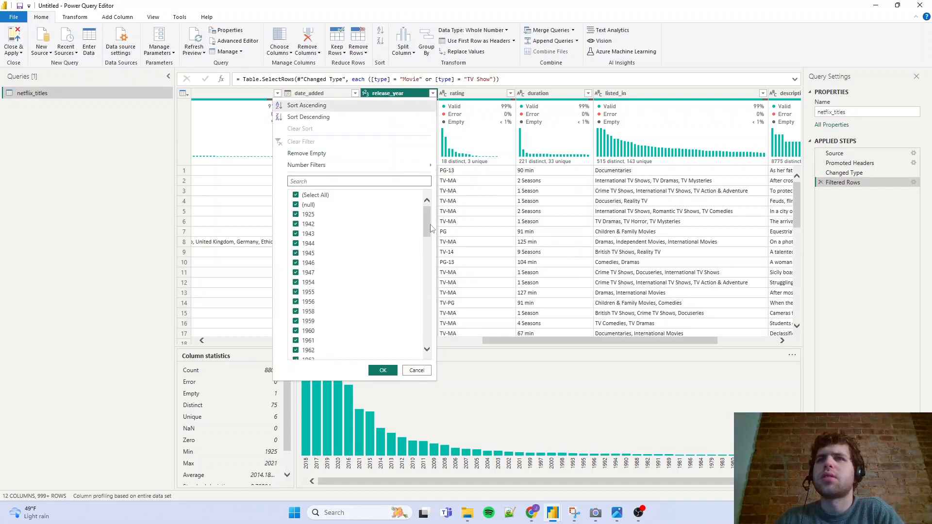
left_click(322, 195)
left_click(309, 206)
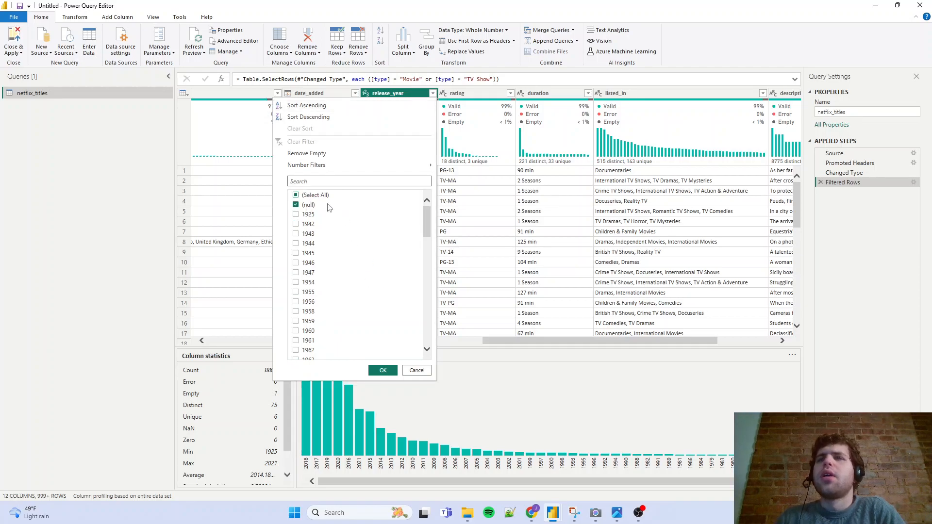
left_click(383, 370)
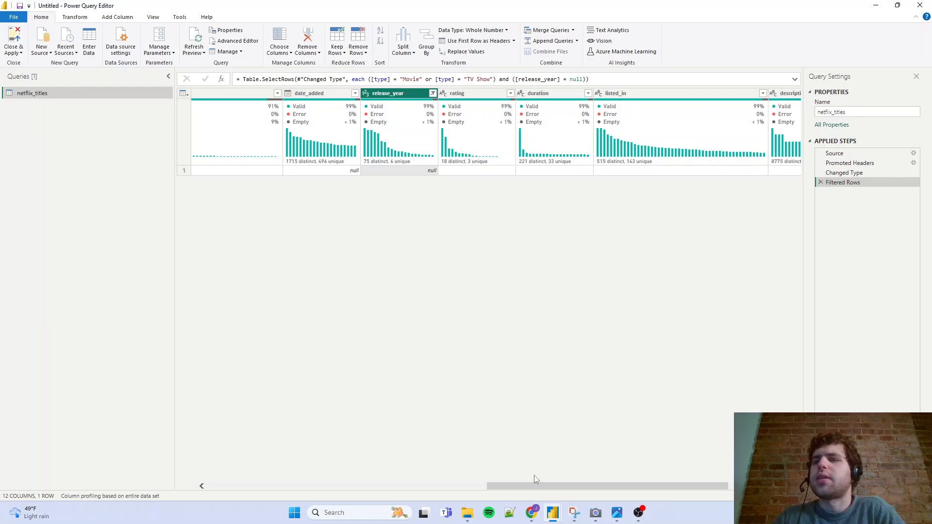
Step: Examine the null release_year row across its columns and remove the Filtered Rows applied step
left_click_drag(534, 480, 216, 492)
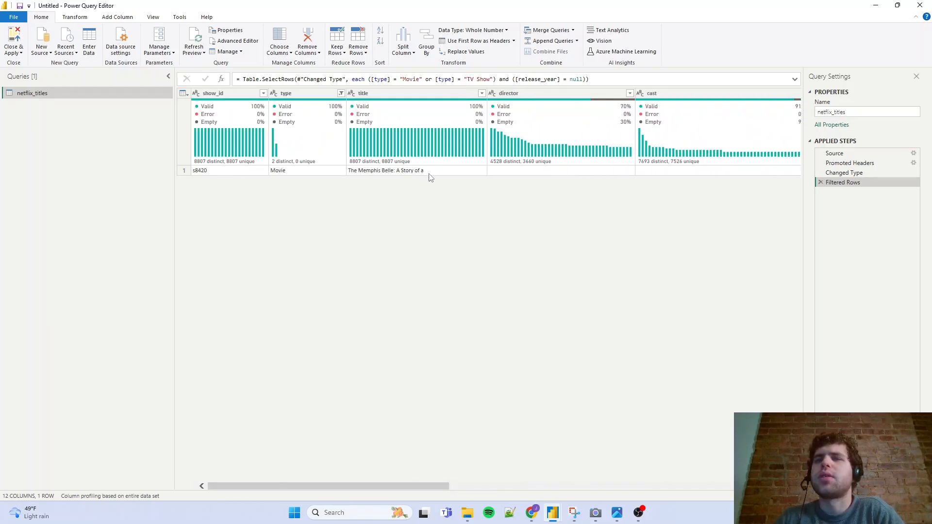
left_click_drag(391, 487, 314, 515)
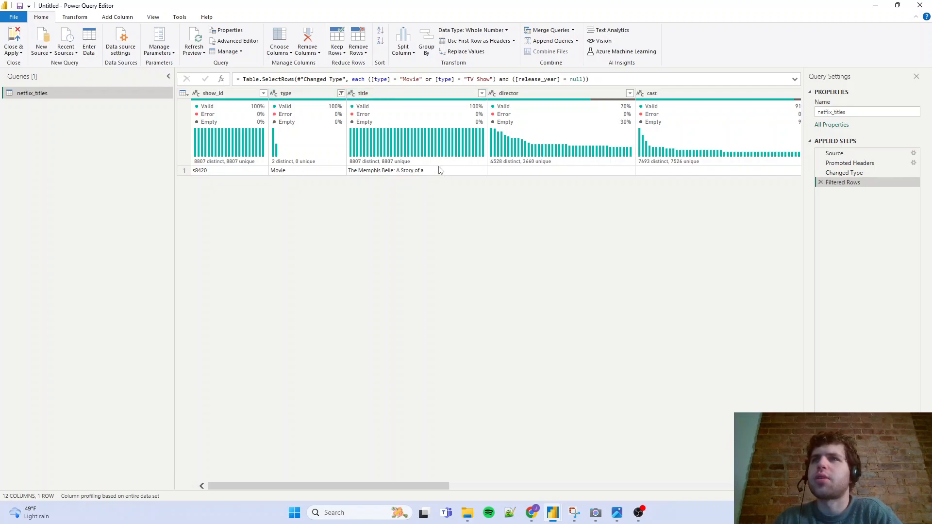
left_click_drag(436, 485, 358, 507)
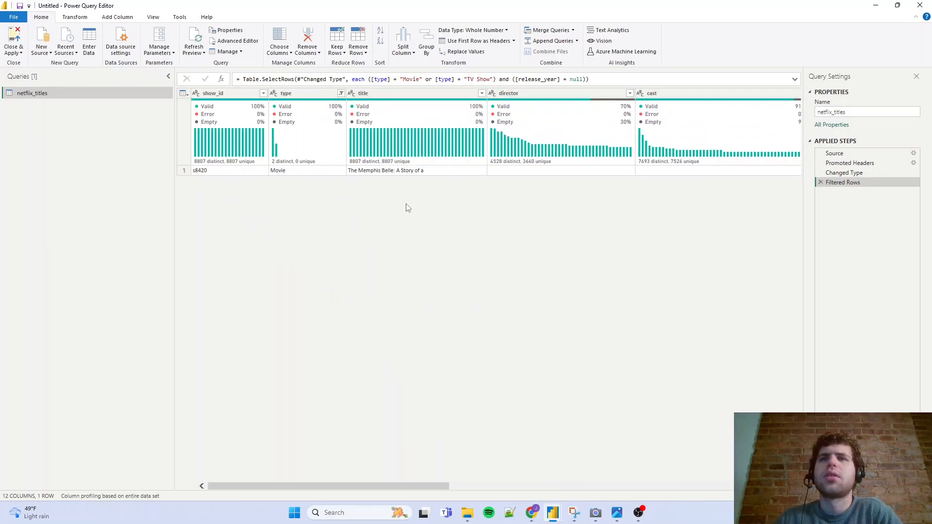
left_click(821, 183)
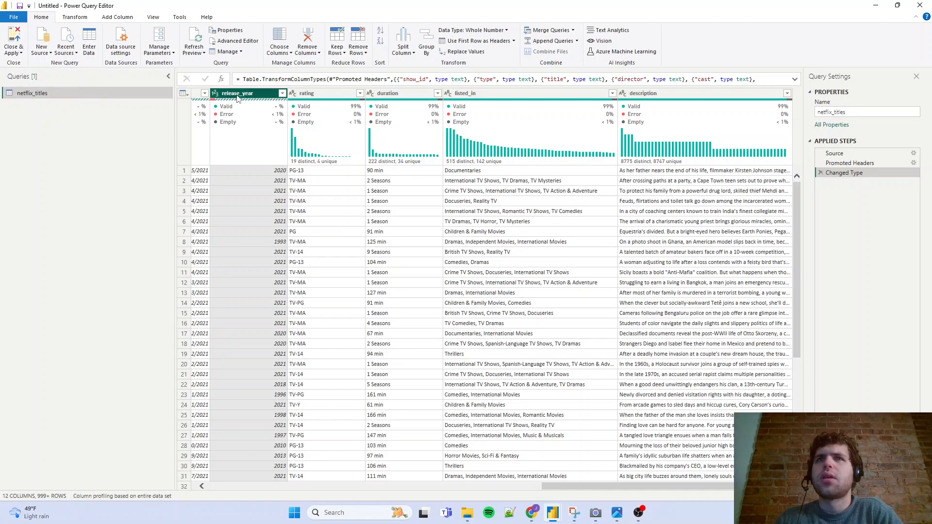
Step: Check the release_year column's statistics and load more values in its filter list
left_click(264, 94)
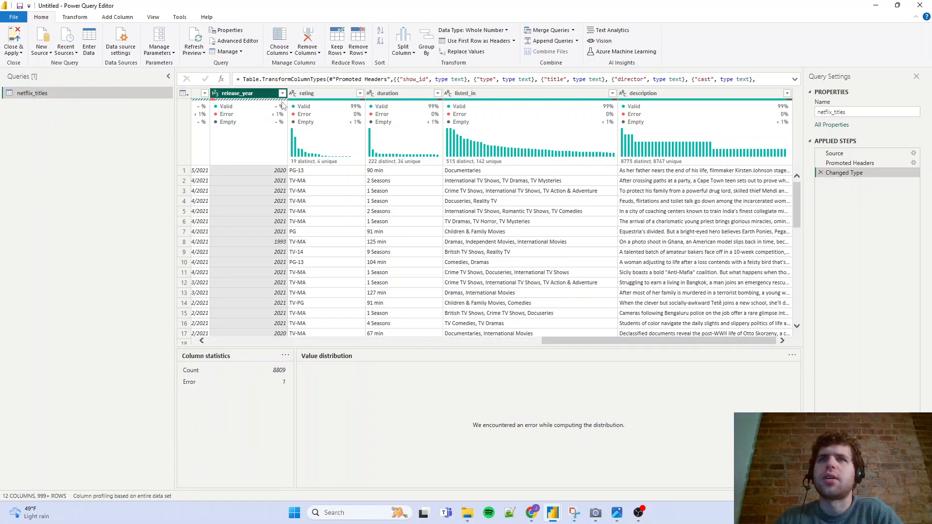
left_click(282, 93)
scroll(282, 229, "down", 10)
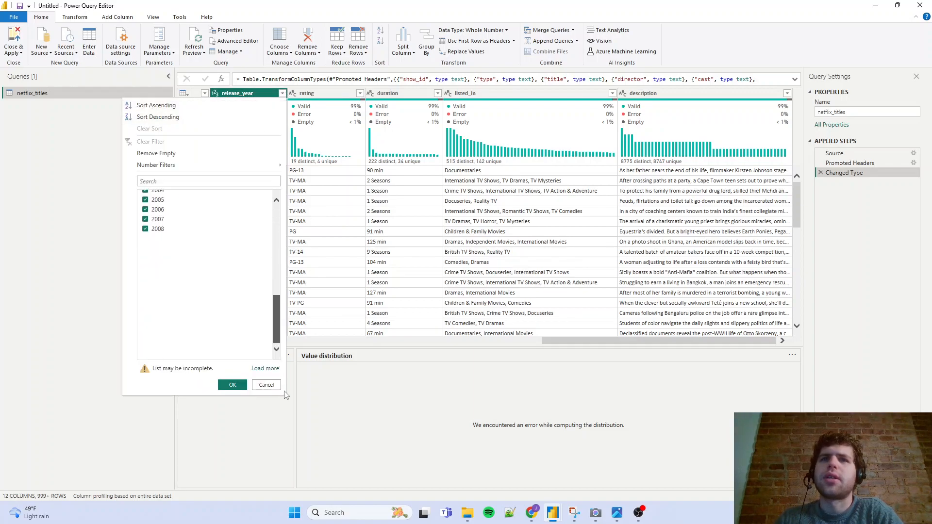
left_click(265, 369)
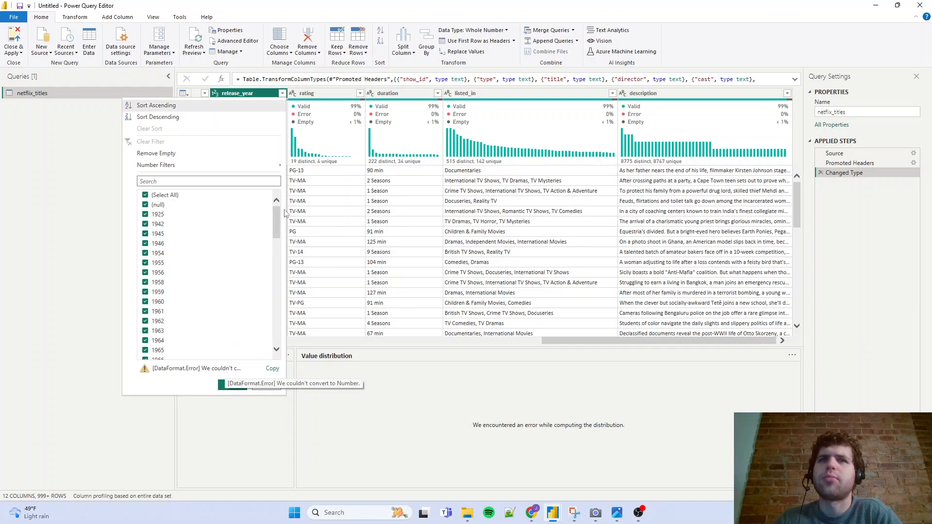
mouse_move(277, 222)
left_mouse_down()
mouse_move(279, 324)
mouse_move(278, 222)
left_mouse_up()
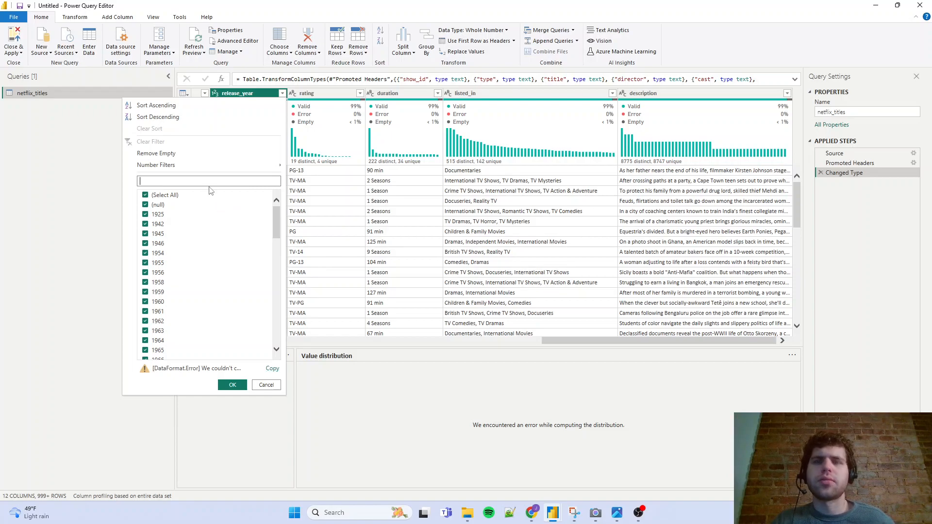
Step: Search the release_year filter values for "[DataFormat.Error] We couldn't convert to Number." and leave the column unfiltered
type("[DataFormat.Error] We couldn't convert to Number.")
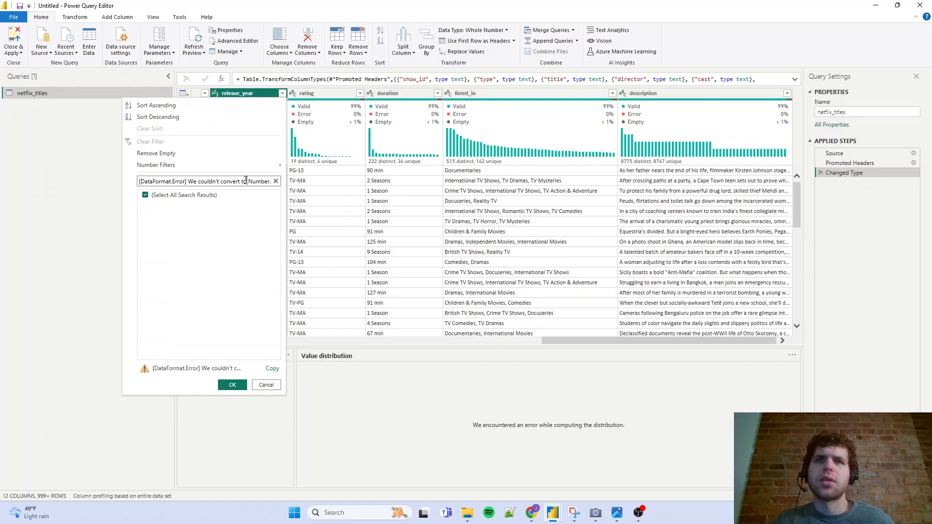
triple_click(245, 182)
key("BackSpace")
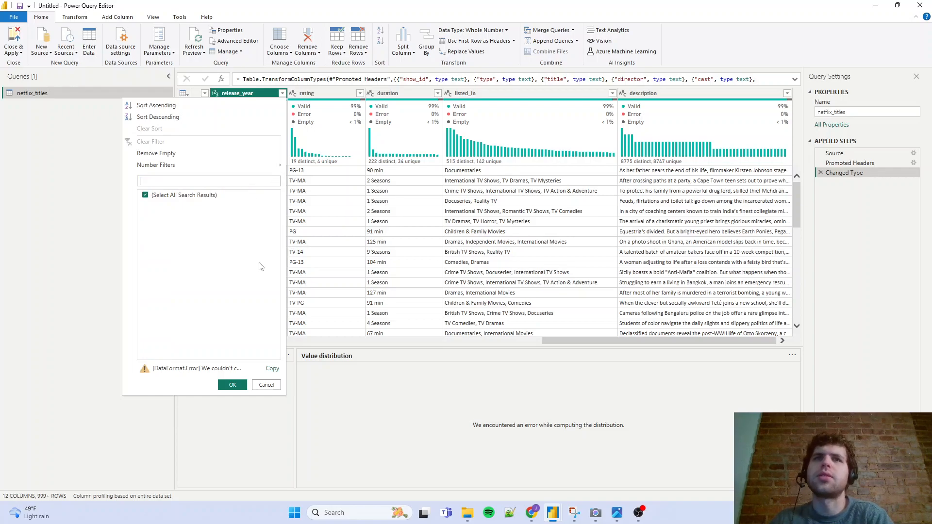
left_click(274, 386)
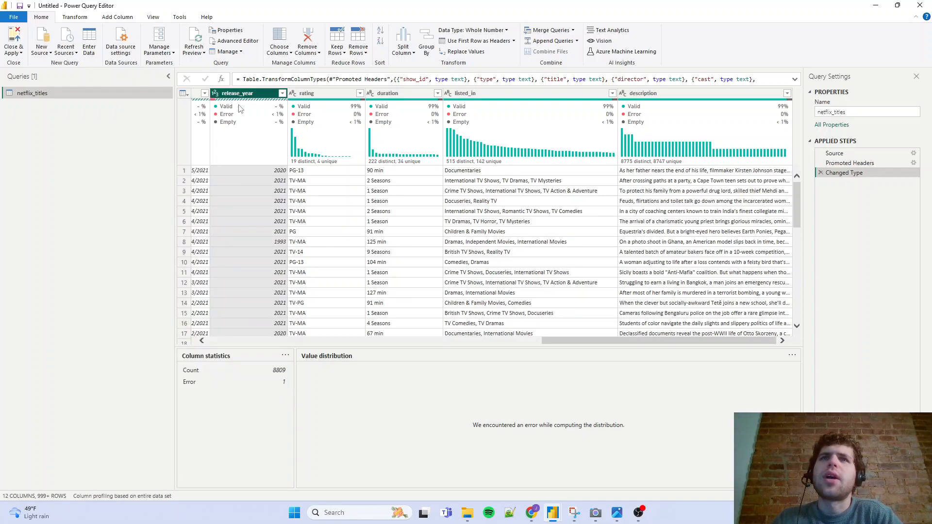
Step: Change the release_year column's data type to Text, replacing the current type conversion
left_click(215, 93)
left_click(252, 207)
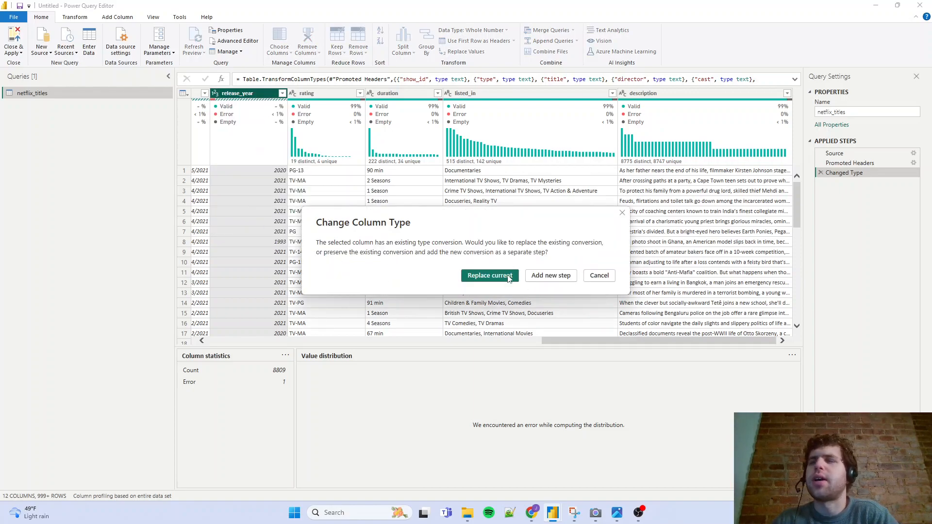
left_click(503, 276)
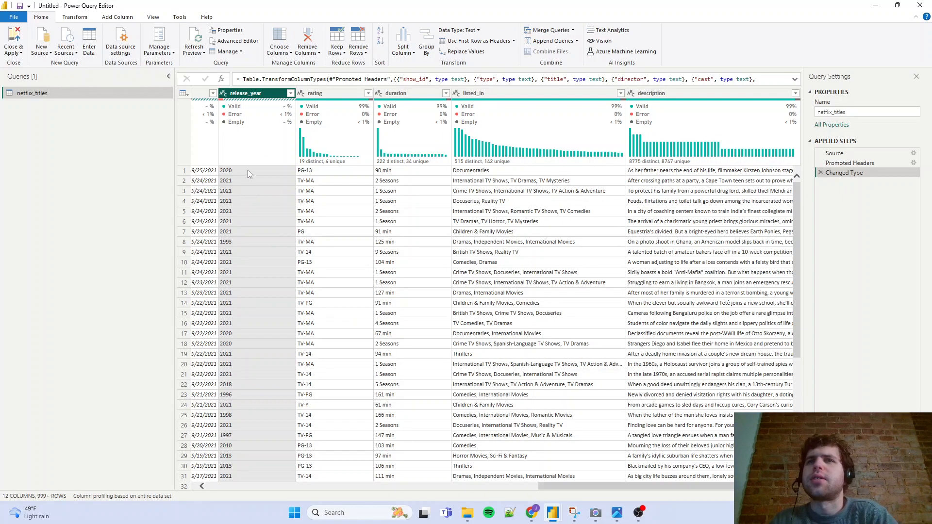
Step: Load all release_year filter values and filter the column to show only the "40 min" row
left_click(340, 93)
left_click(266, 97)
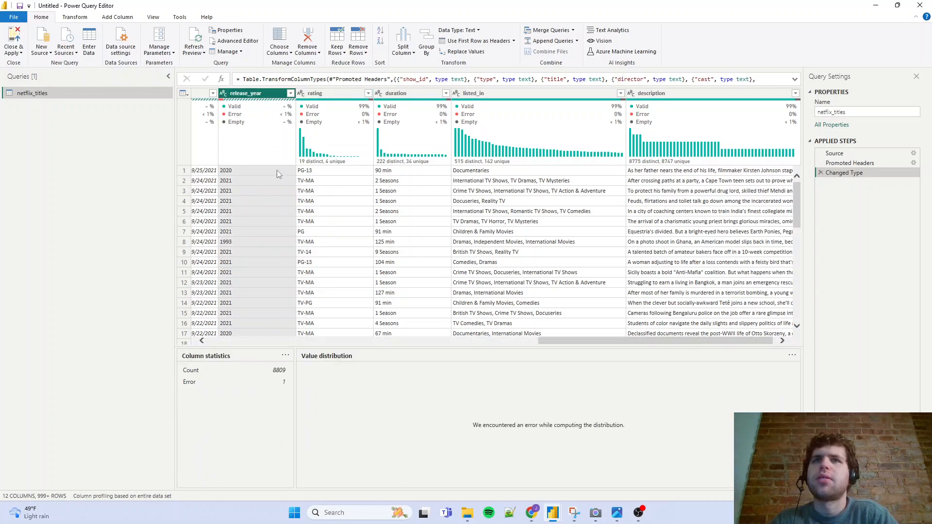
left_click(290, 93)
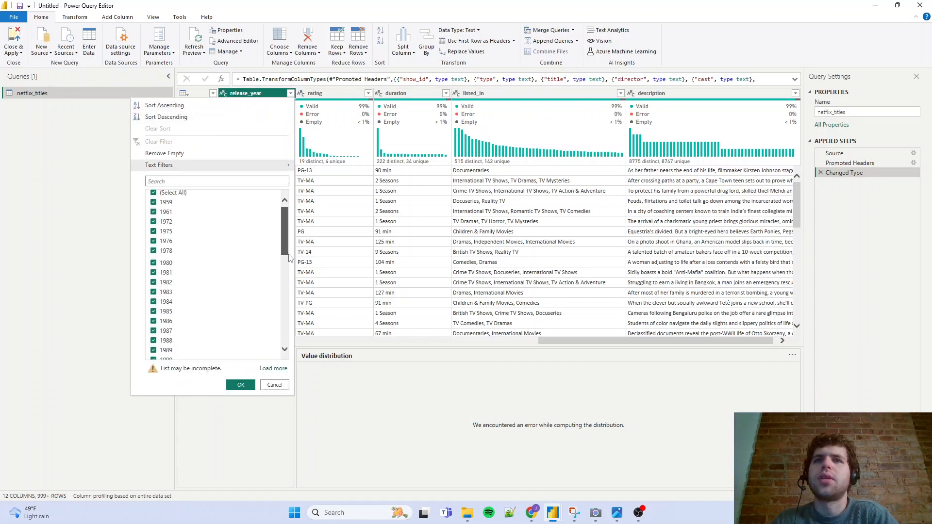
left_click(274, 368)
left_click_drag(284, 219, 283, 328)
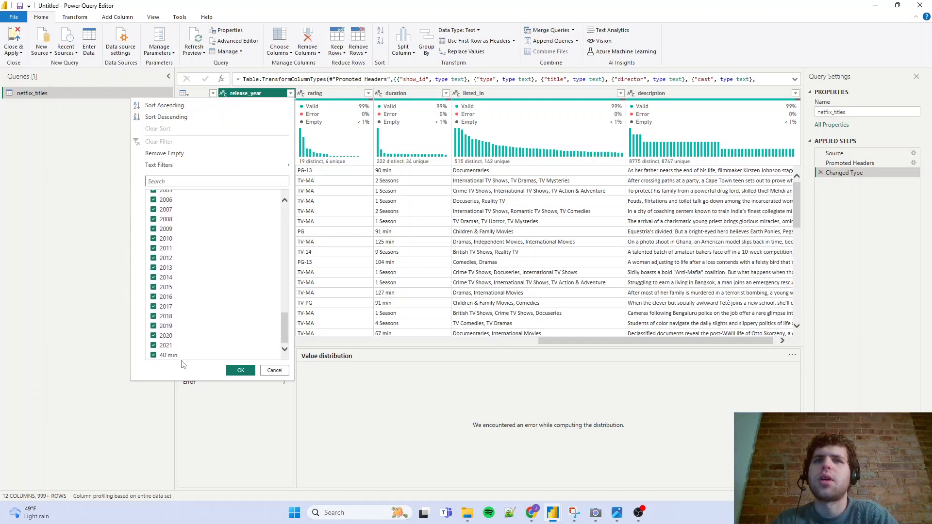
scroll(186, 237, "up", 15)
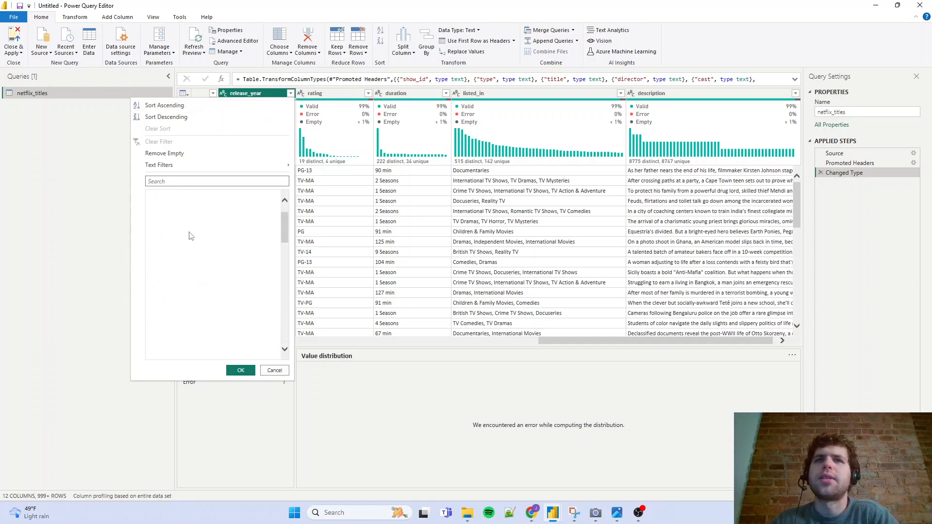
scroll(183, 236, "down", 15)
left_click(168, 356)
left_click(241, 371)
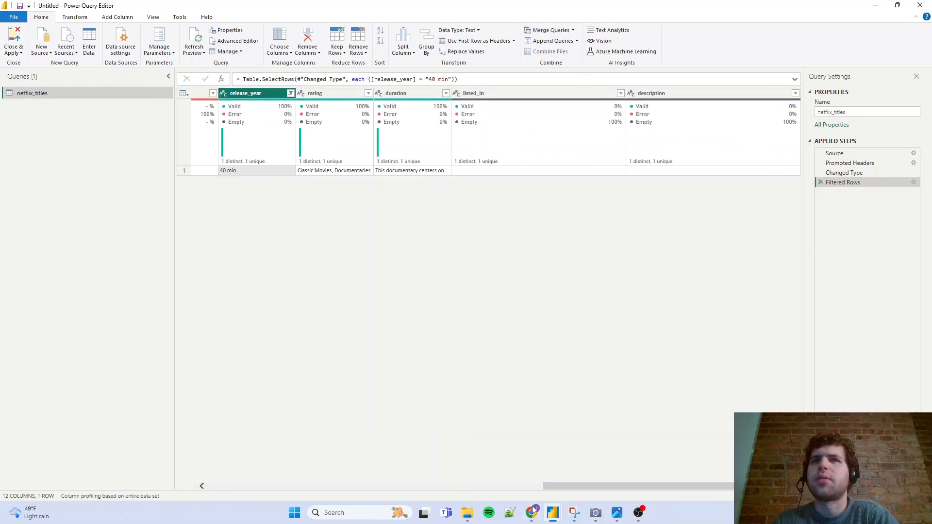
Step: Examine the "40 min" row across all its columns and remove the Filtered Rows applied step
left_click_drag(644, 486, 308, 494)
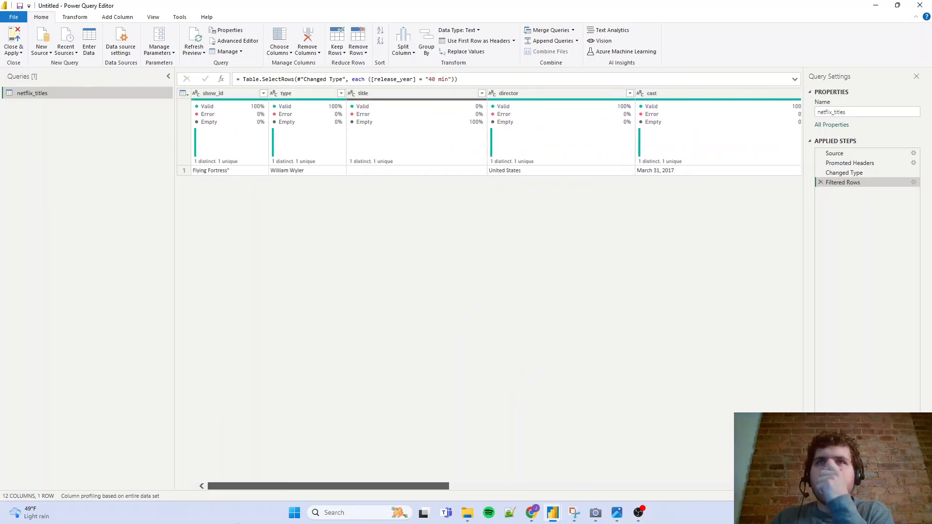
left_click_drag(240, 523, 652, 519)
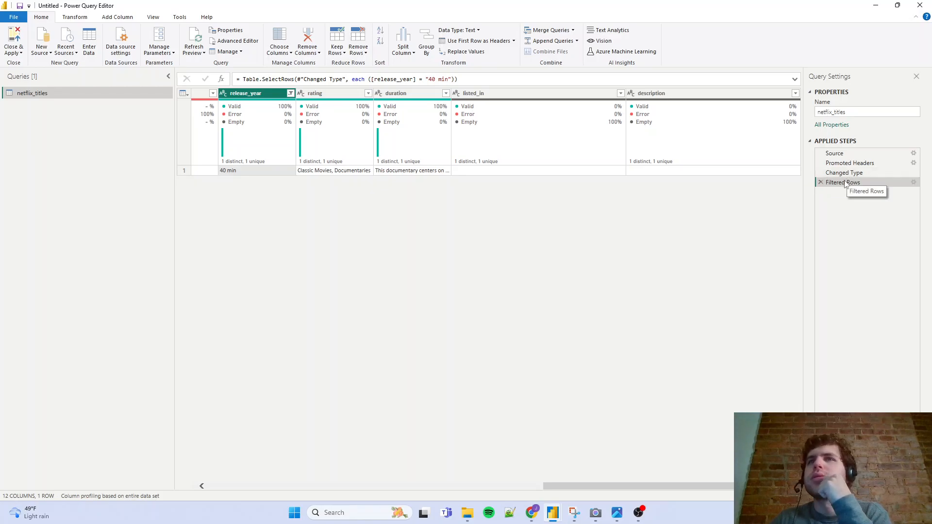
left_click(820, 182)
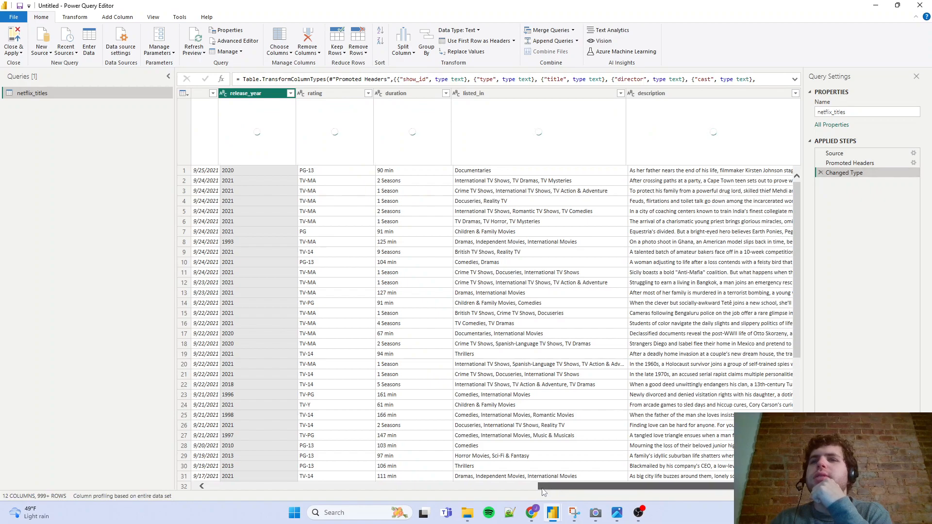
Step: Load all values of the type column and filter it to keep only Movie and TV Show
left_click_drag(548, 488, 218, 488)
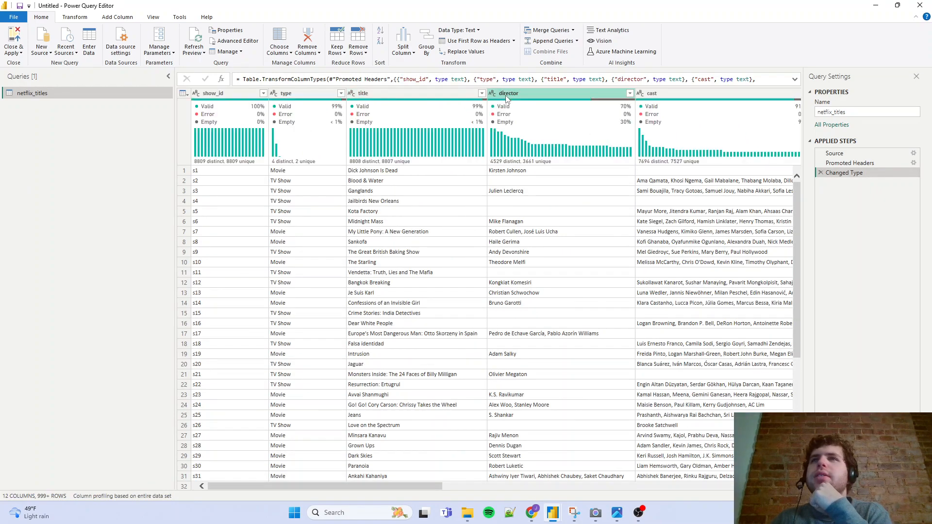
left_click(341, 93)
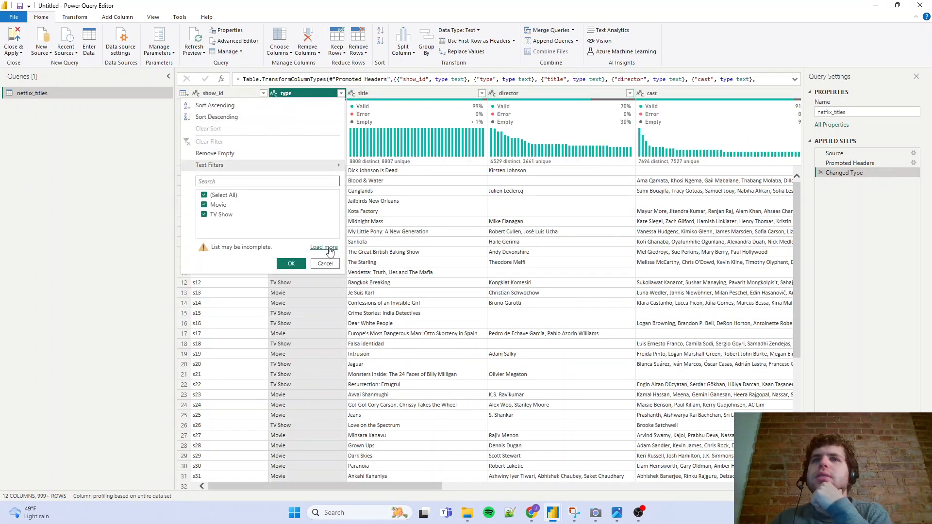
left_click(330, 248)
left_click(210, 233)
left_click(220, 204)
left_click(293, 249)
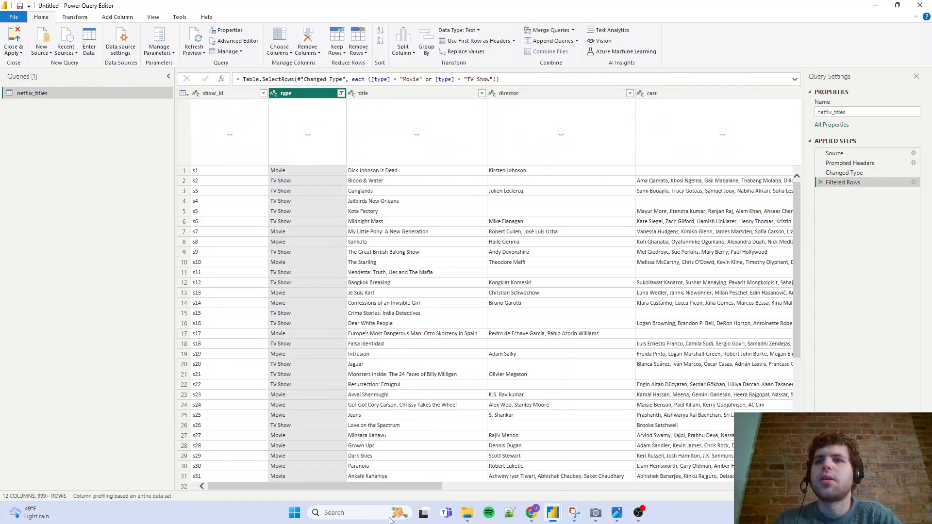
Step: Review the valid, error and empty percentages of every column in the filtered table
scroll(385, 484, "right", 5)
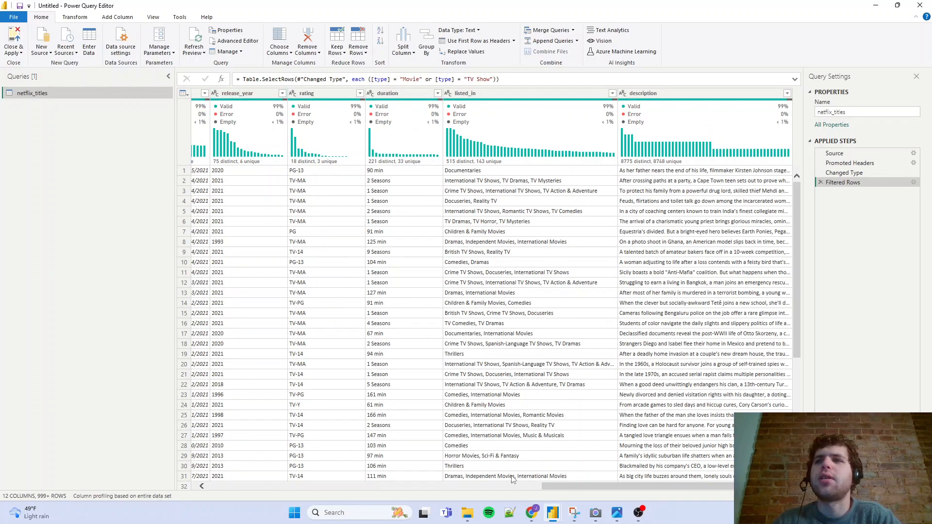
scroll(565, 492, "left", 2)
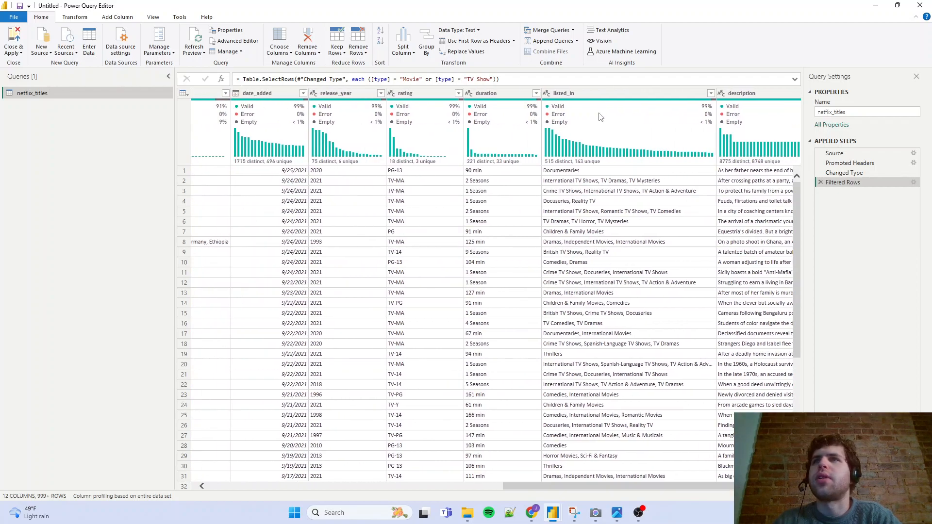
scroll(643, 485, "right", 2)
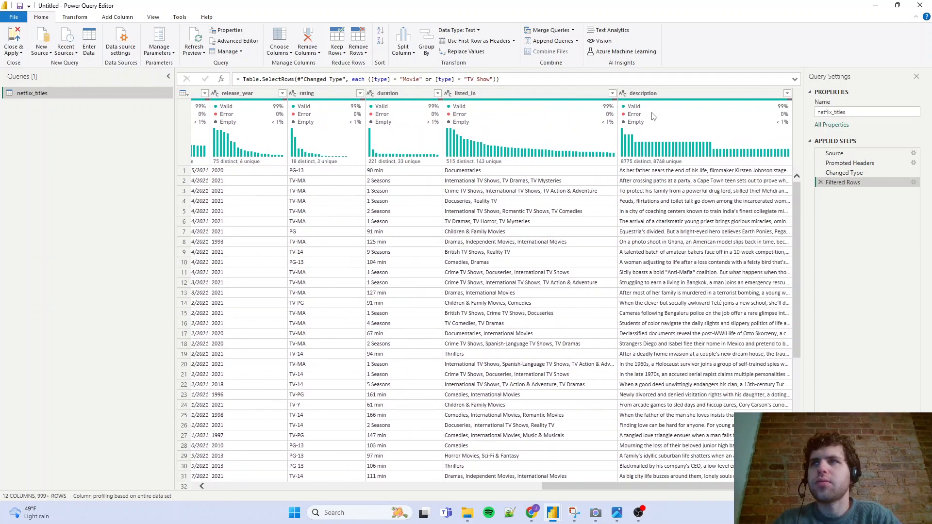
left_click_drag(584, 487, 198, 461)
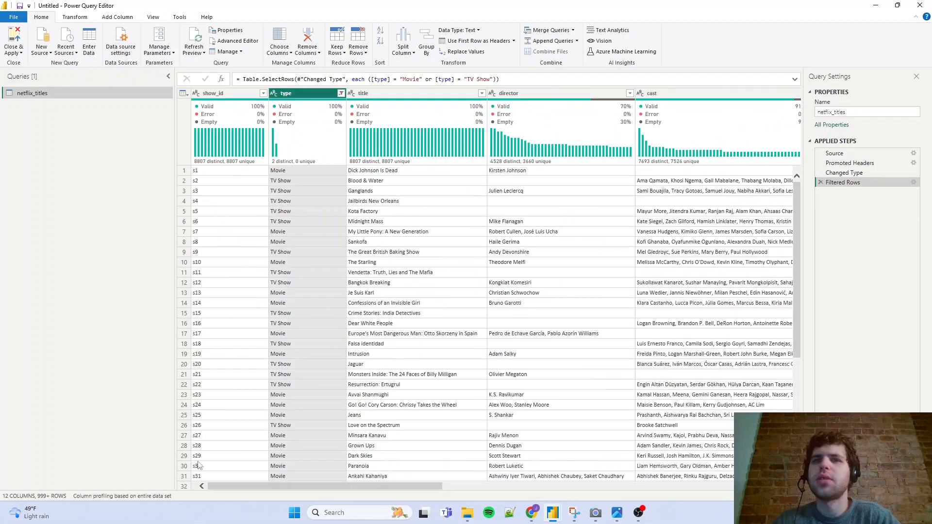
Step: Compare the column statistics and value distributions of the type and title columns
left_click(302, 100)
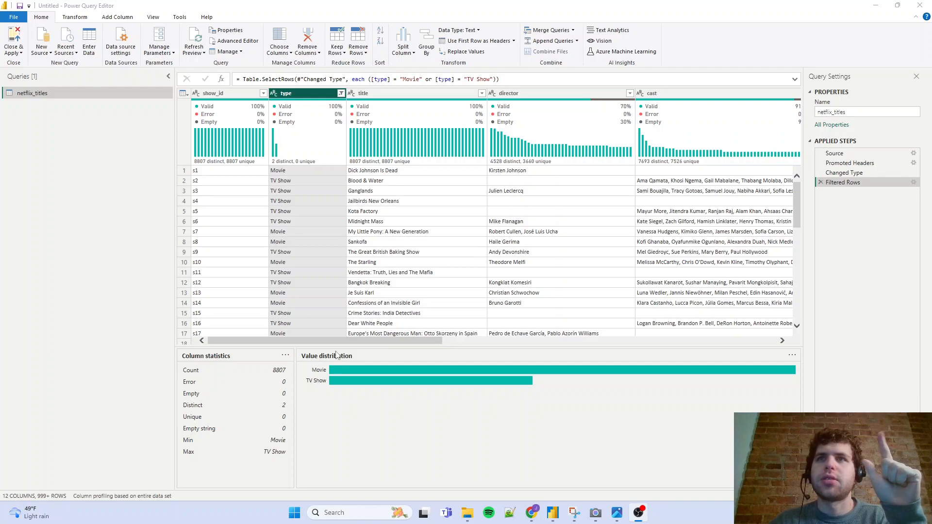
left_click(438, 94)
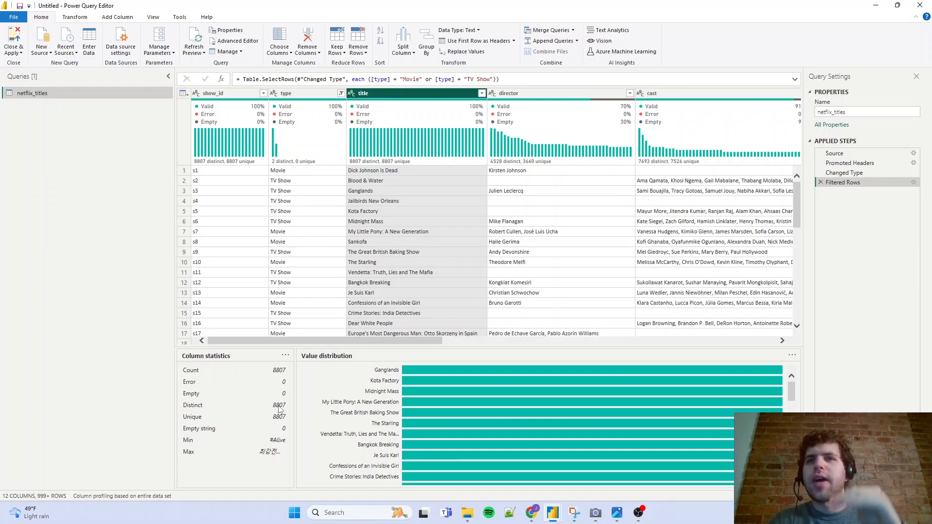
left_click(320, 96)
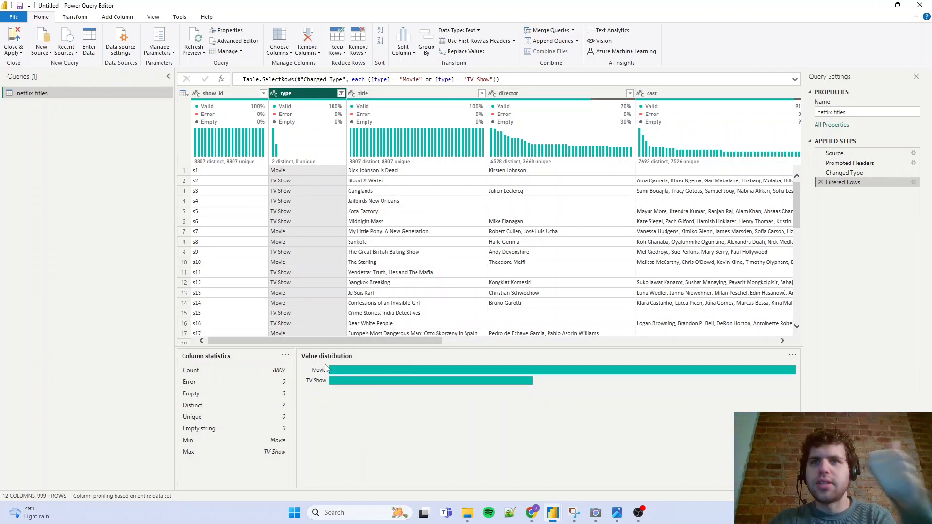
left_click(411, 95)
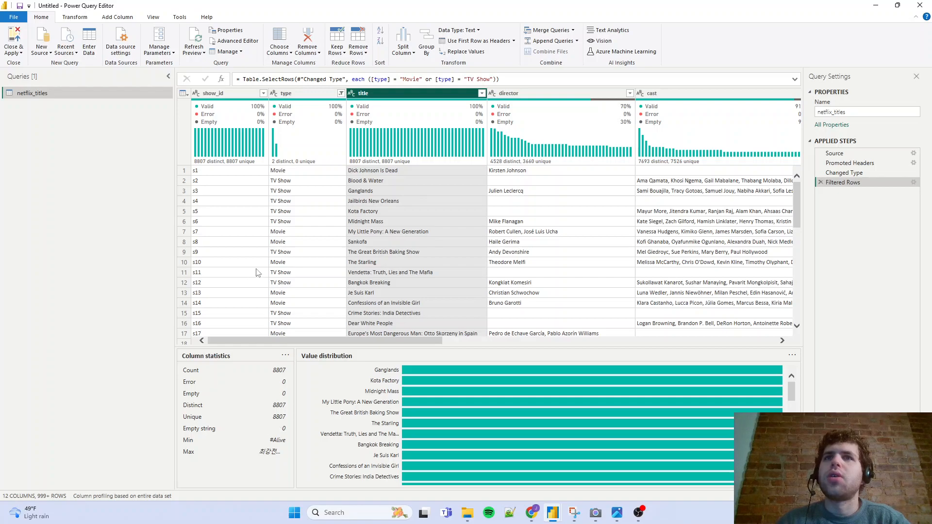
left_click(315, 93)
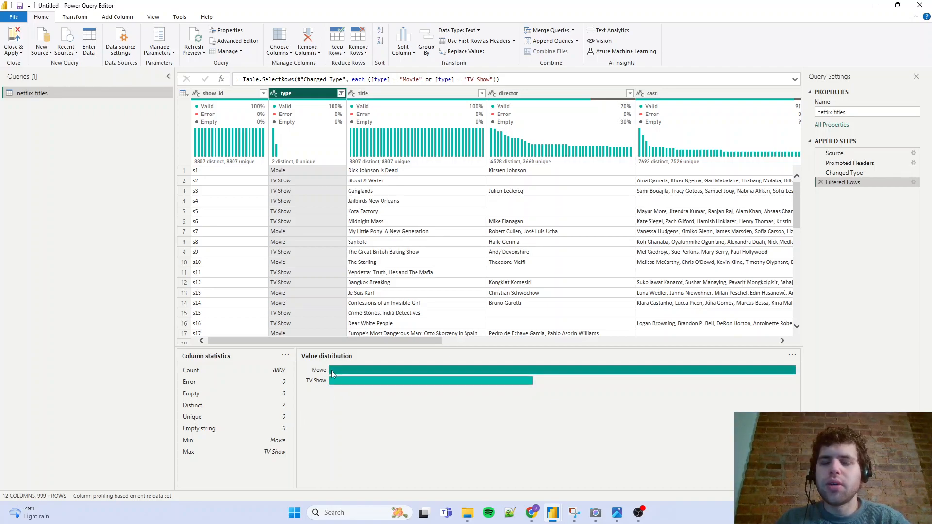
mouse_move(332, 372)
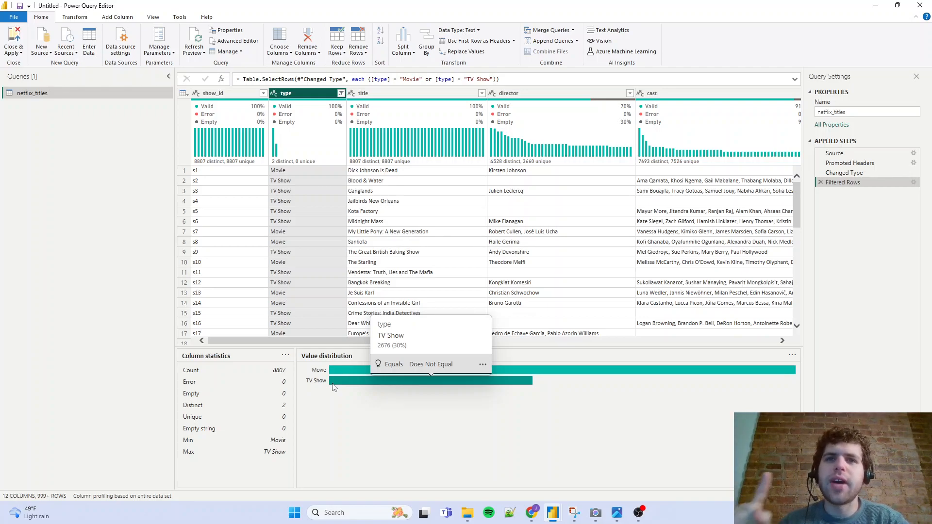
left_click(402, 97)
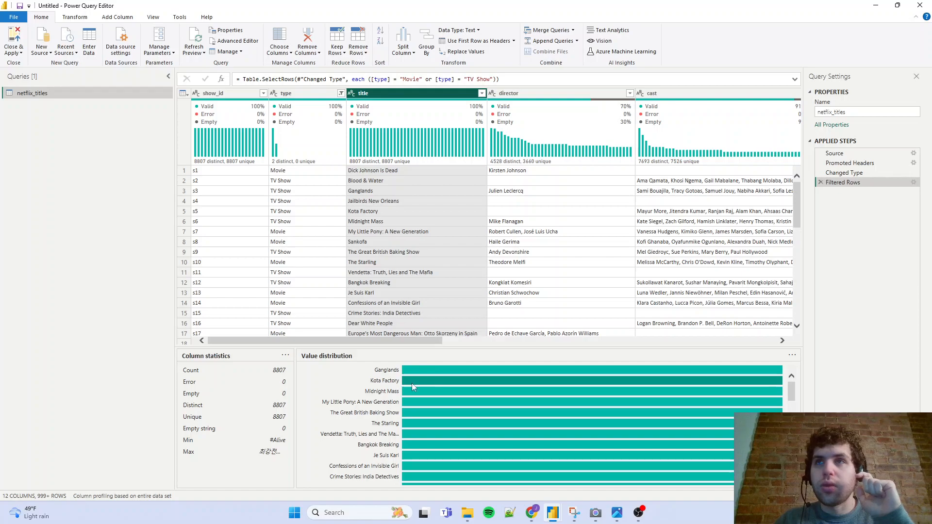
mouse_move(412, 383)
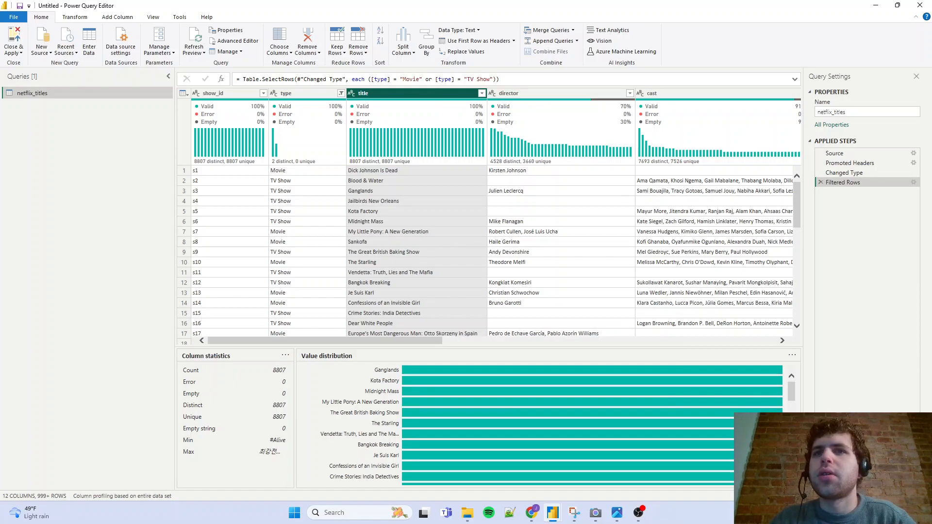
Step: Examine the director column's statistics, the entries in its value distribution and the distribution's grouping options
left_click(587, 90)
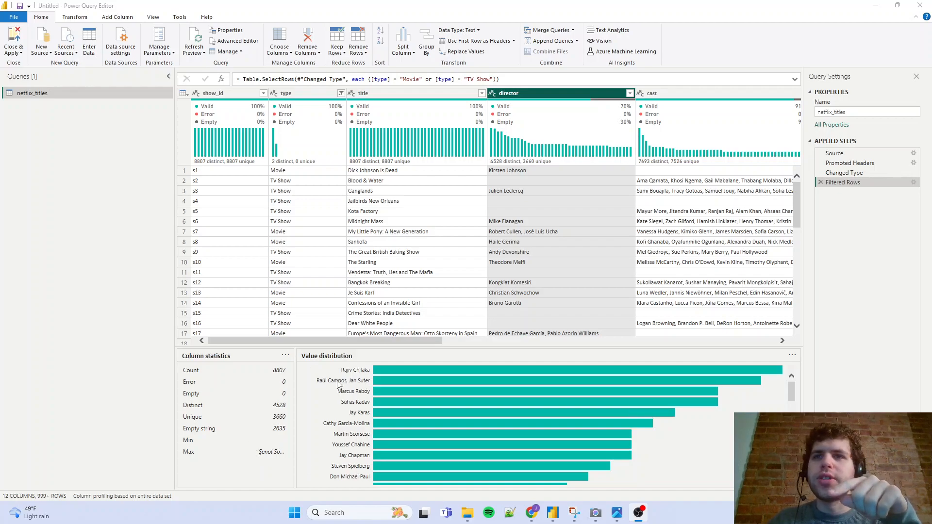
mouse_move(409, 372)
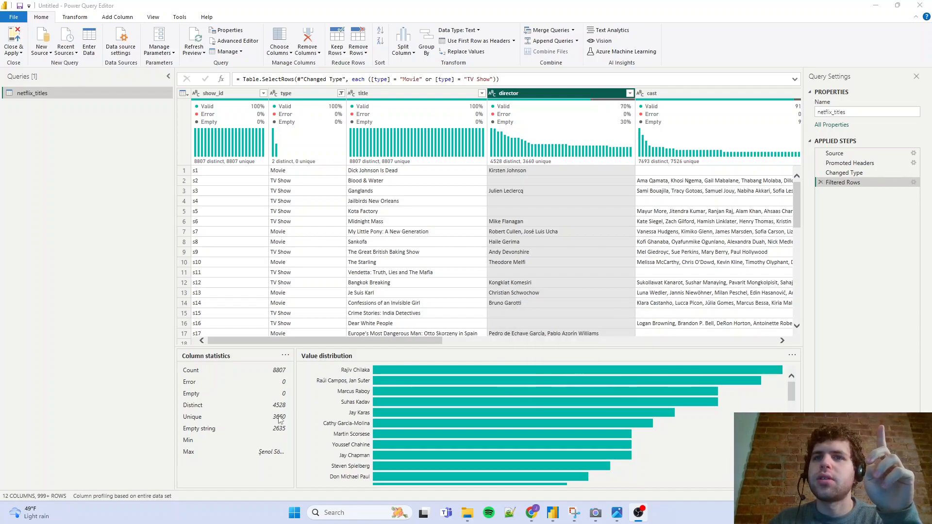
scroll(397, 398, "down", 10)
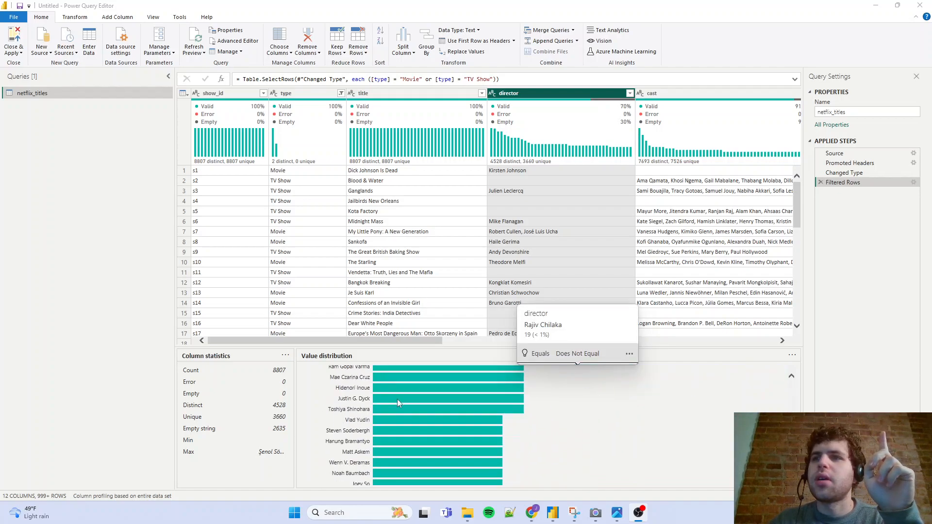
left_click(791, 355)
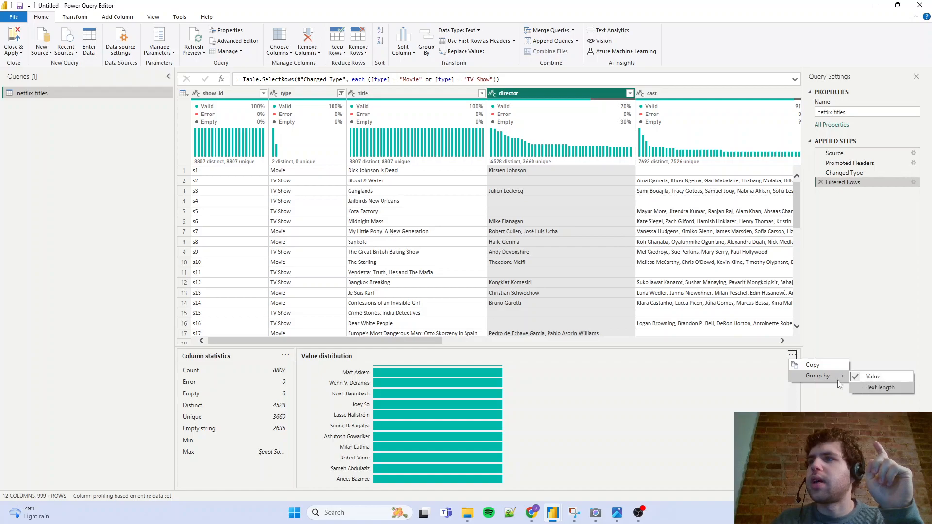
left_click(624, 414)
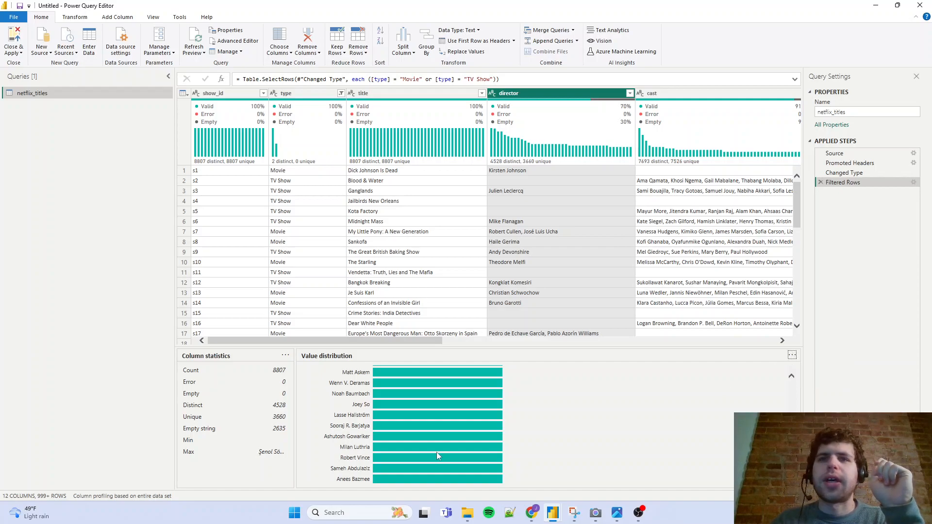
mouse_move(429, 470)
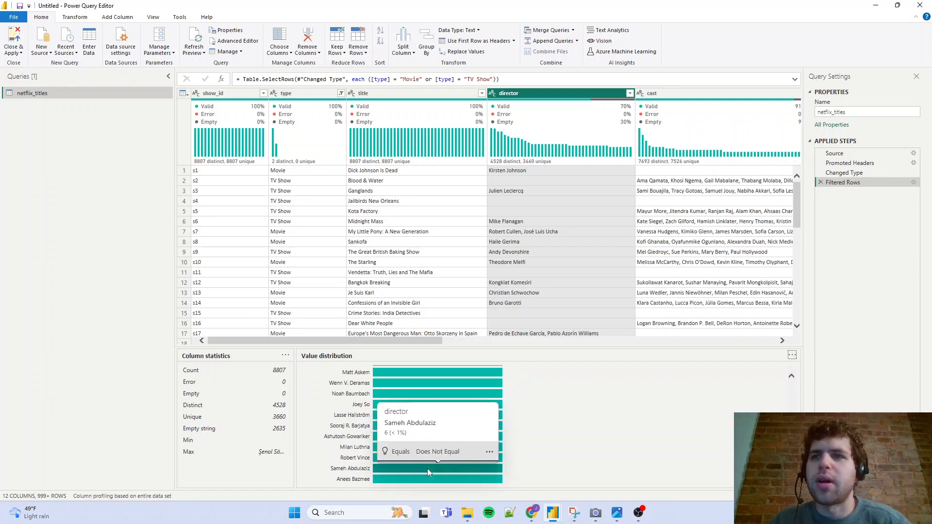
scroll(426, 464, "up", 10)
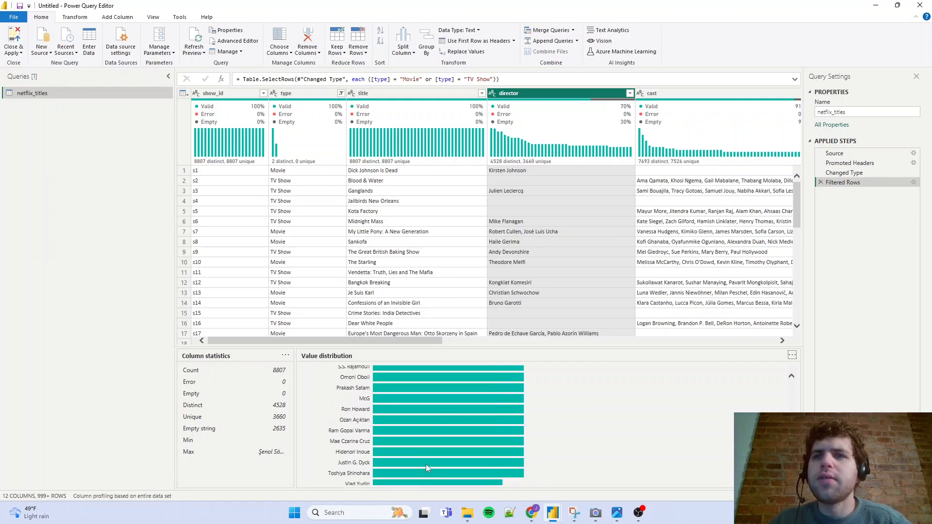
mouse_move(418, 433)
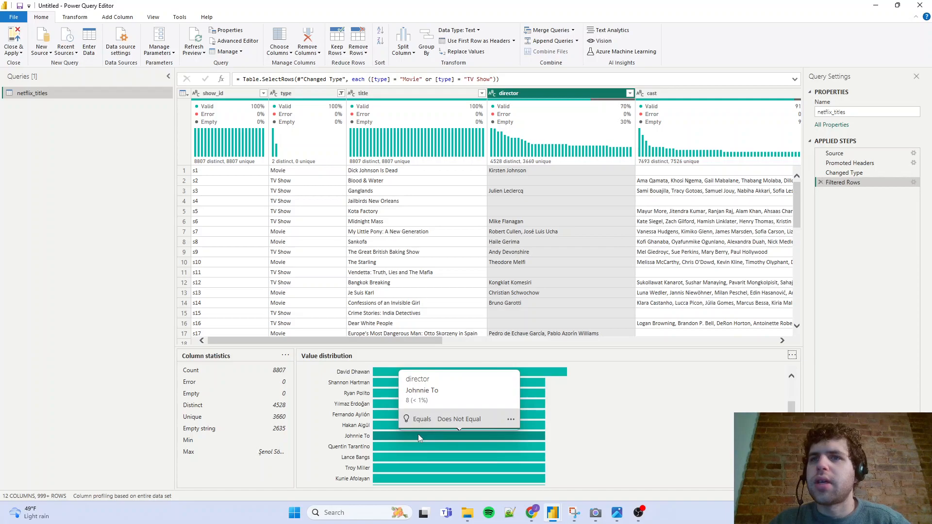
mouse_move(386, 426)
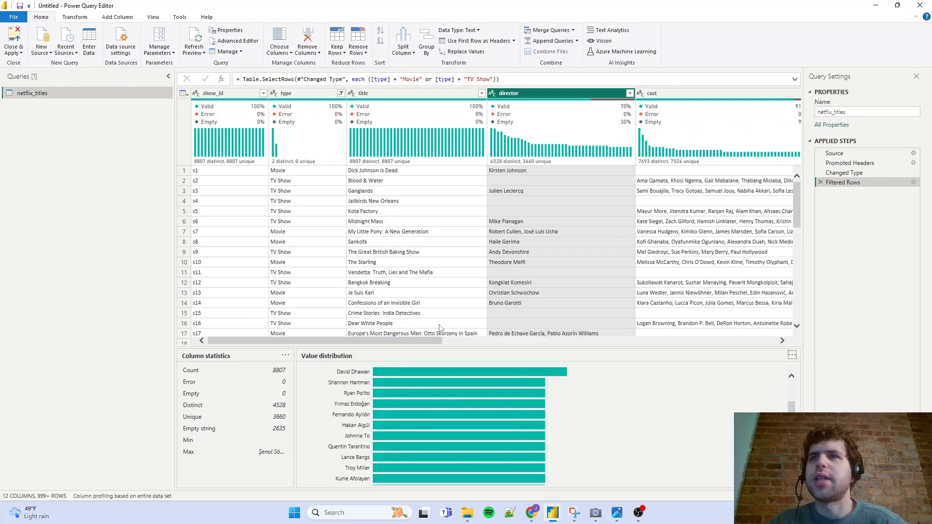
Step: Check the column statistics and value distributions of the date_added and release_year columns
left_click_drag(420, 342, 577, 340)
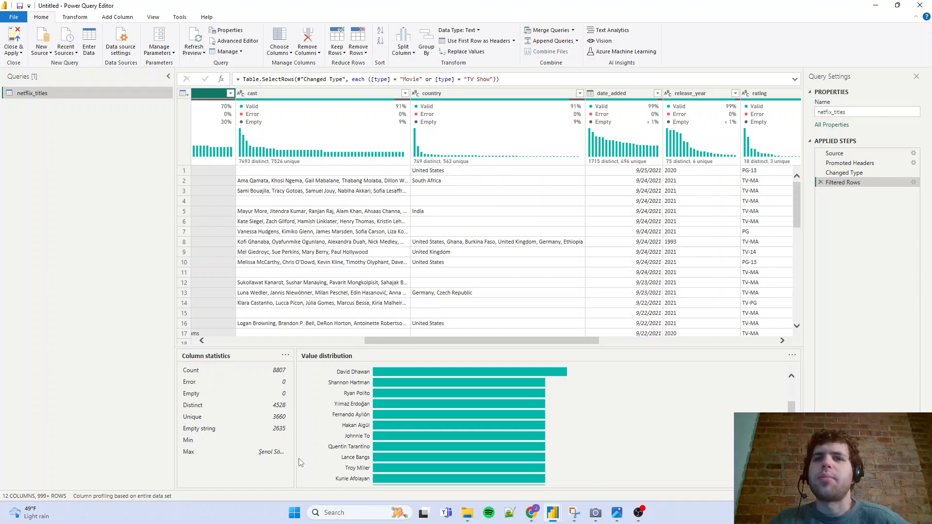
left_click(643, 94)
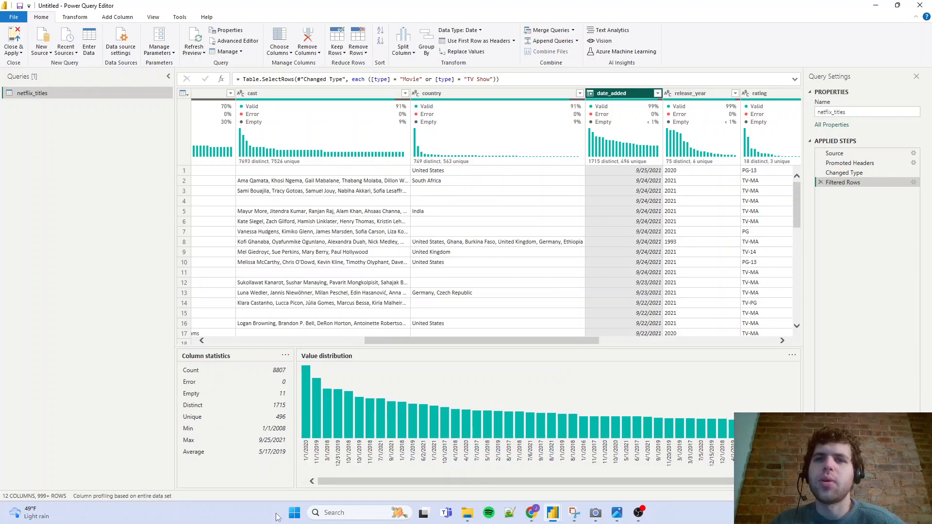
left_click(716, 92)
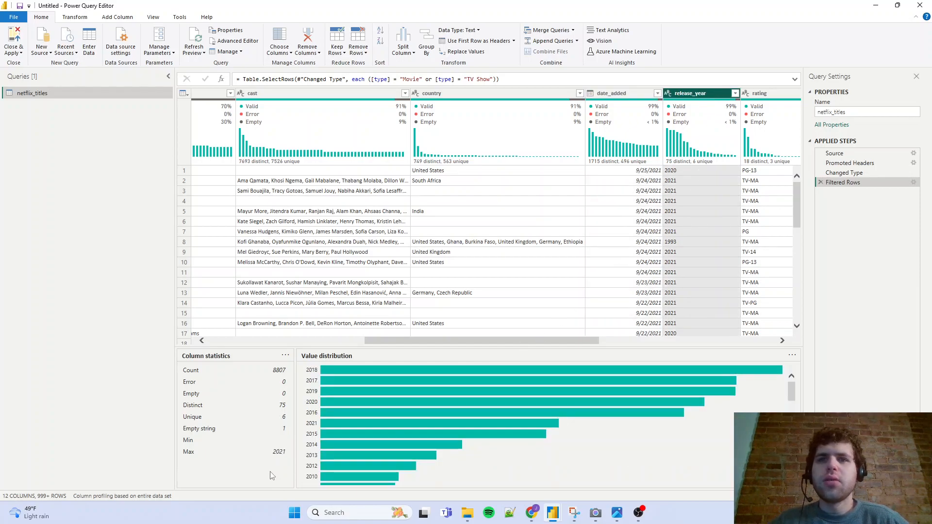
mouse_move(468, 339)
left_mouse_down()
mouse_move(647, 342)
mouse_move(474, 353)
left_mouse_up()
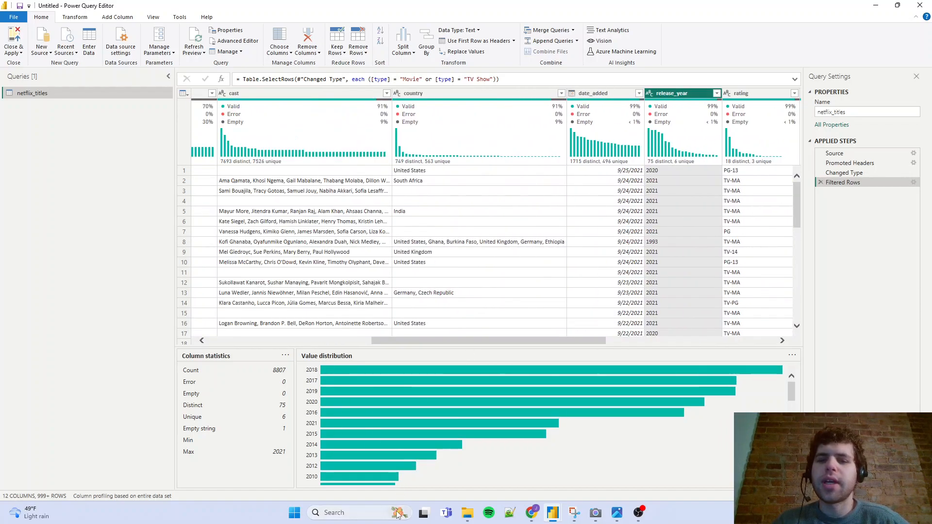
mouse_move(384, 459)
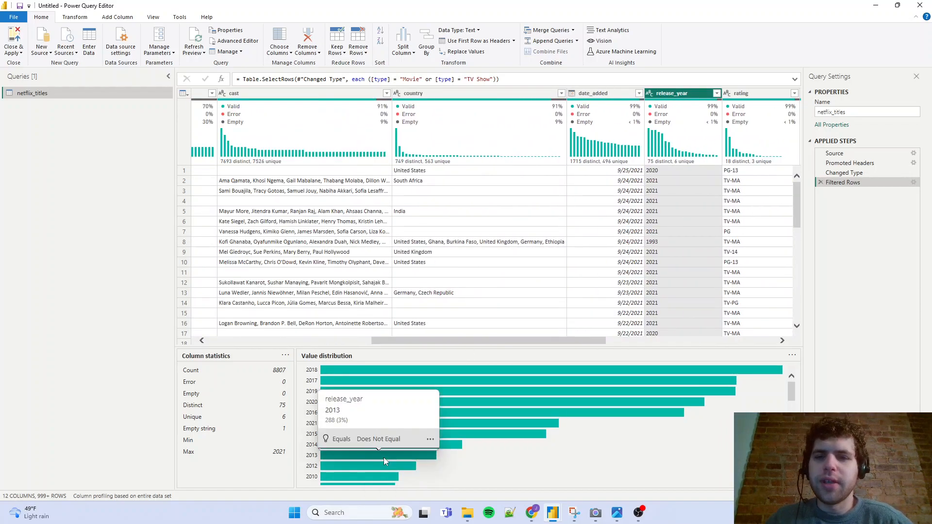